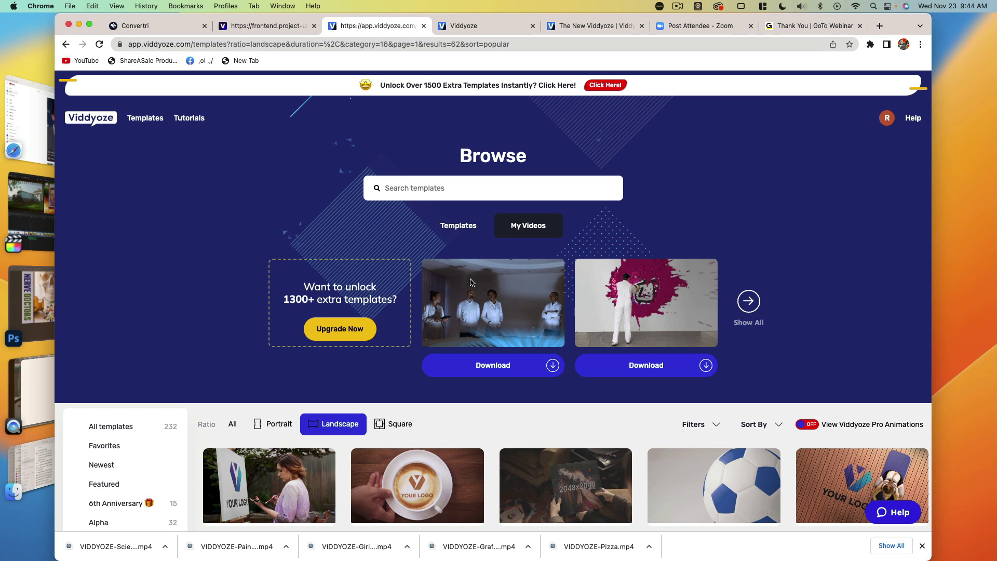
Scroll through the landscape Live Action templates to locate Paint Bucket Splash
scroll(424, 353, down, 3)
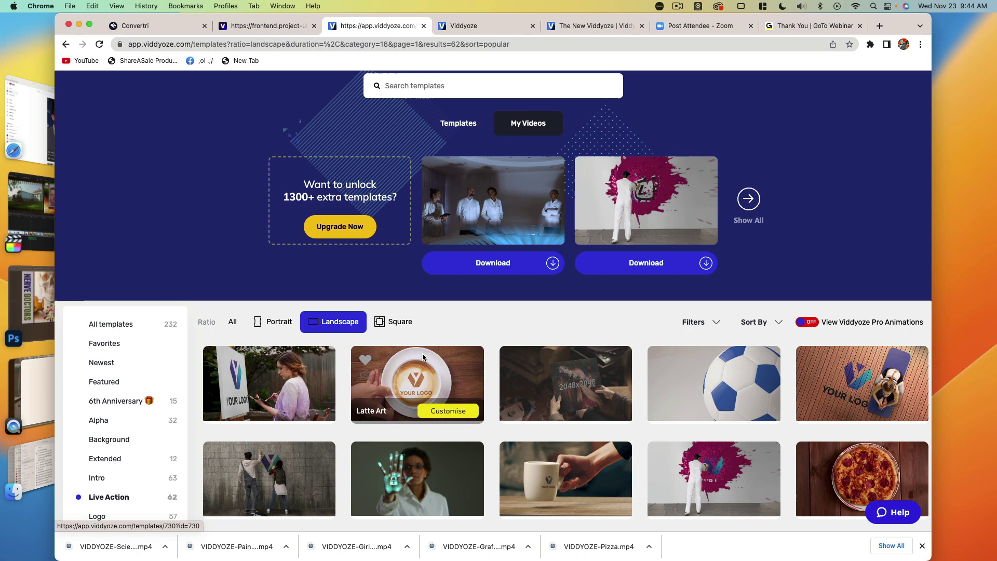
scroll(425, 357, up, 2)
scroll(424, 357, up, 1)
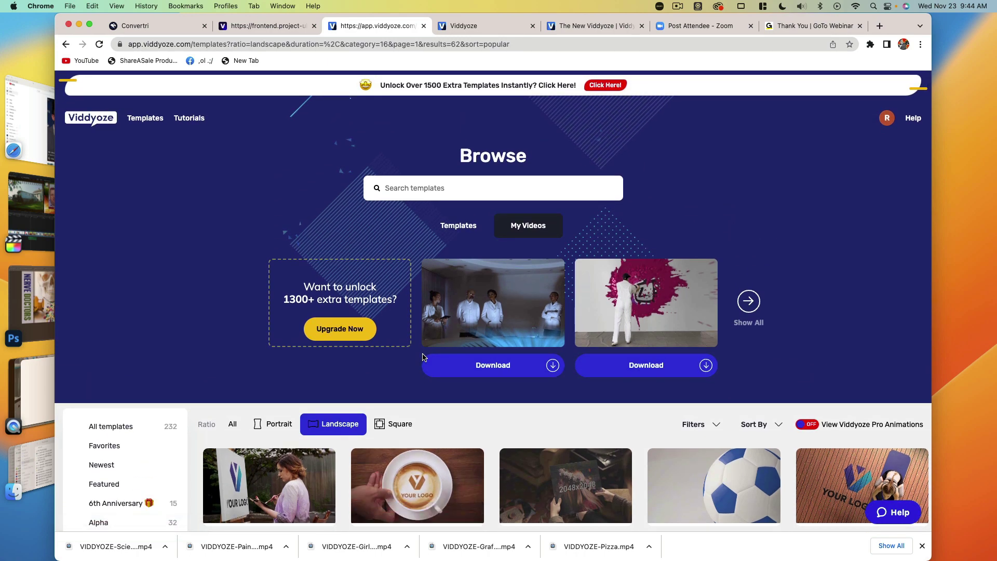
scroll(424, 353, down, 5)
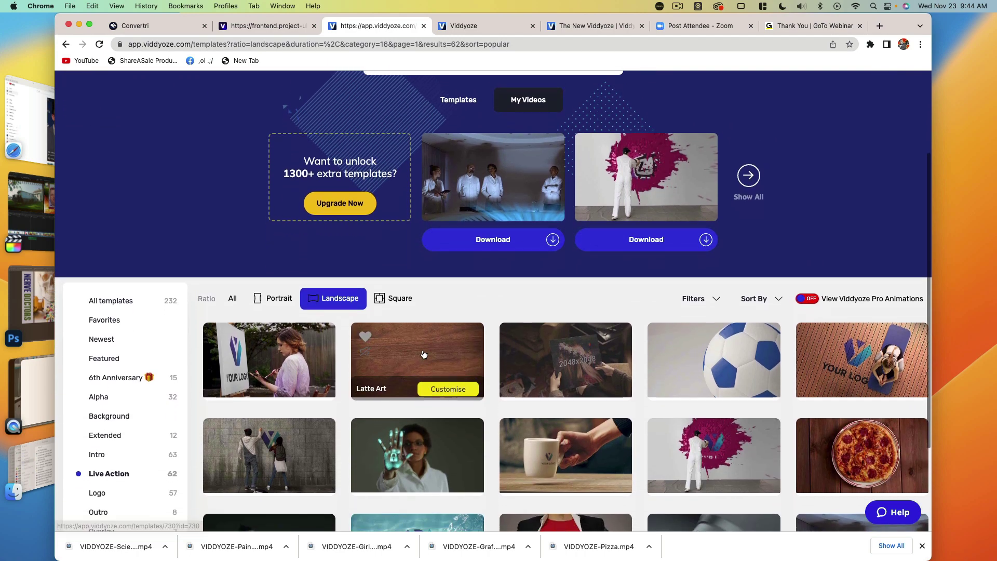
scroll(423, 354, down, 1)
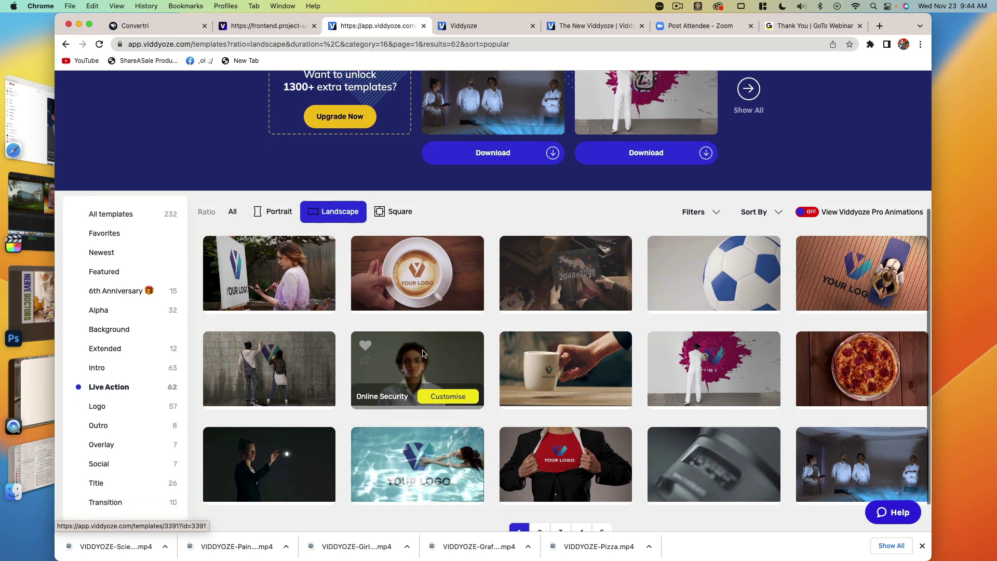
scroll(424, 354, up, 1)
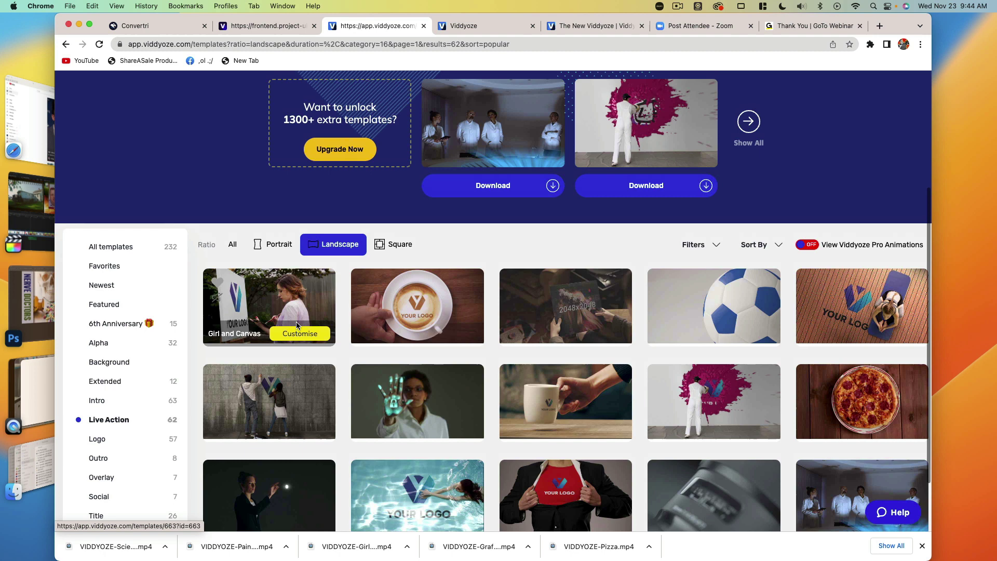
scroll(296, 322, up, 3)
scroll(297, 326, up, 2)
scroll(296, 326, down, 2)
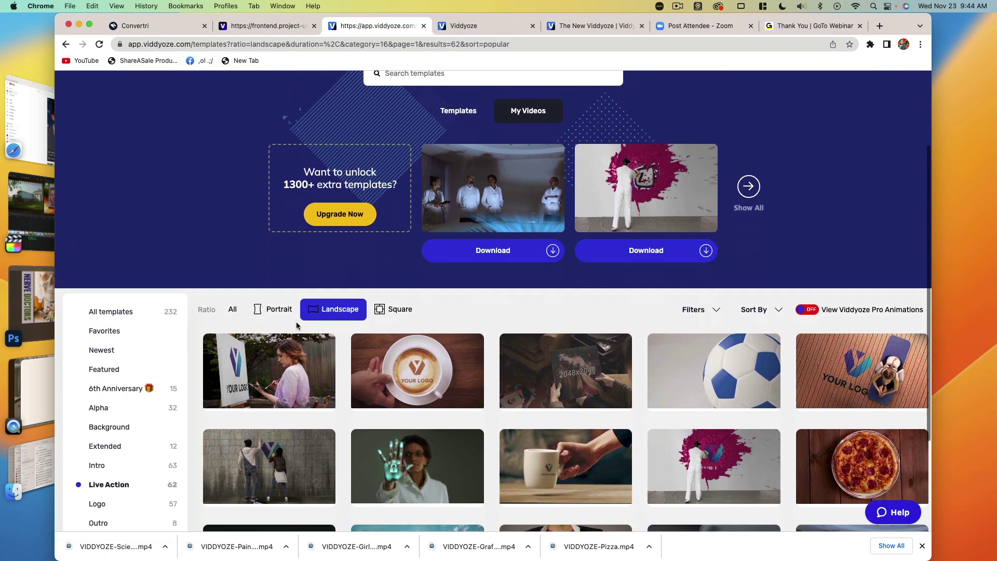
scroll(296, 325, down, 5)
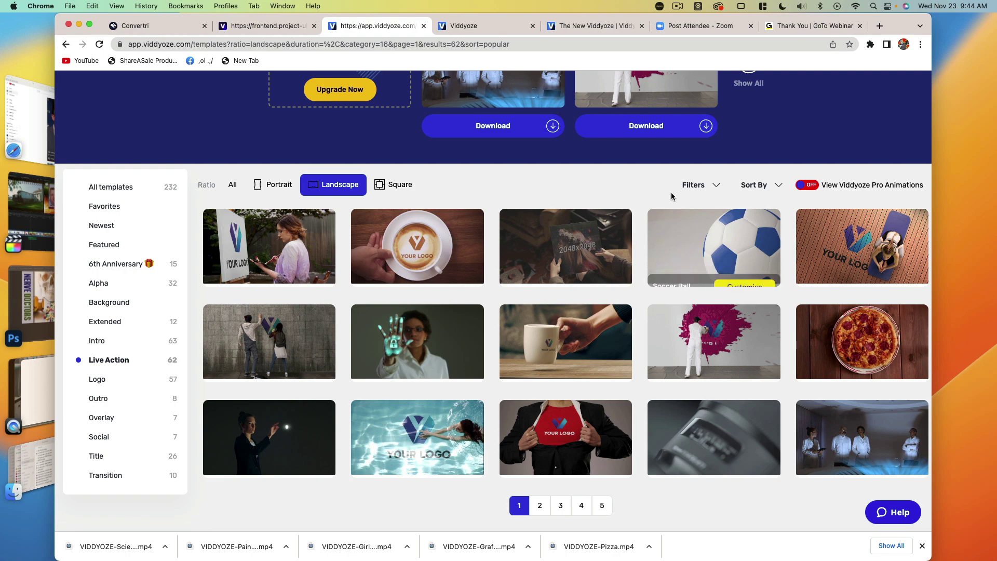
scroll(663, 228, up, 6)
scroll(678, 301, down, 6)
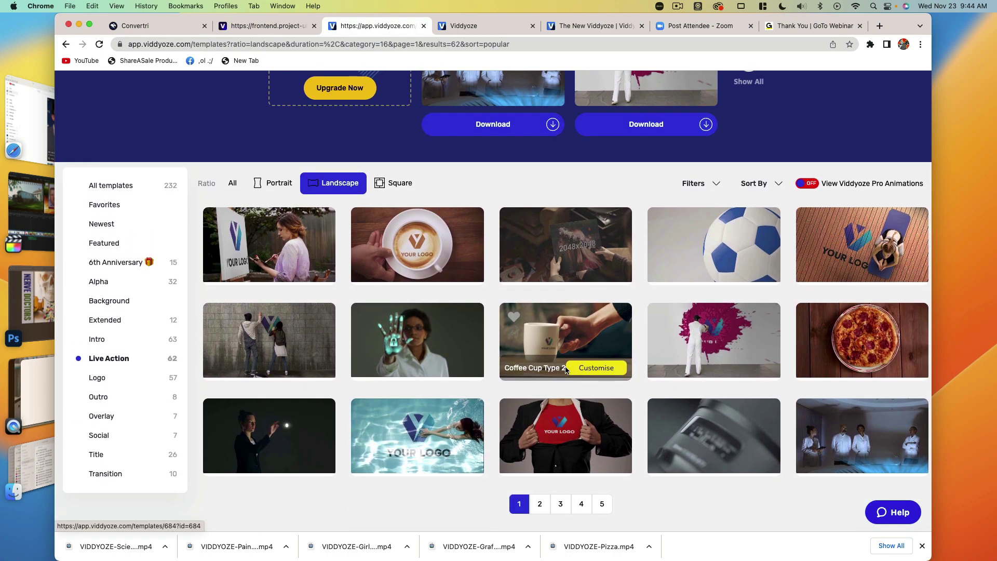
mouse_move(726, 347)
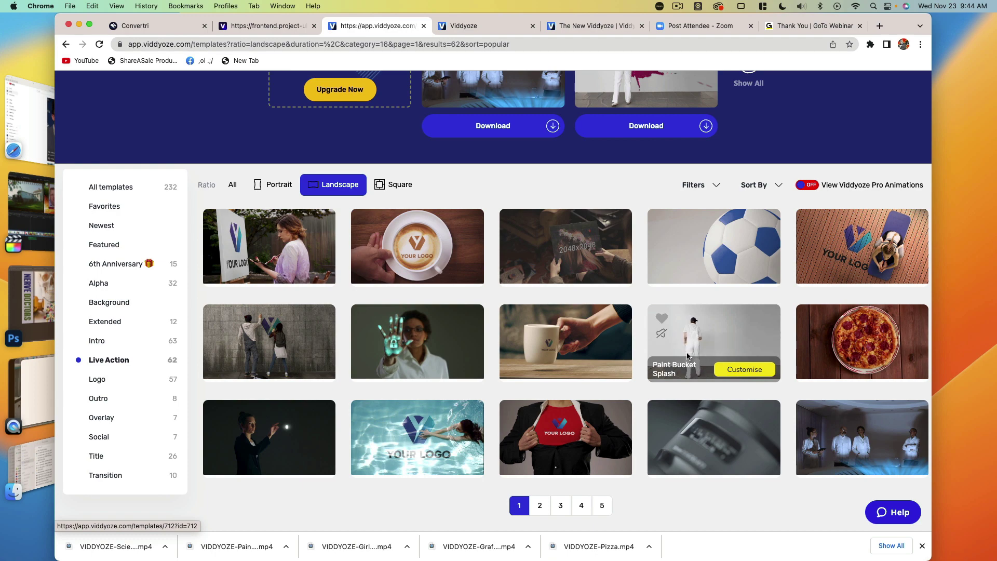
Customise Paint Bucket Splash and upload LTVLogo1.png as its logo
click(746, 369)
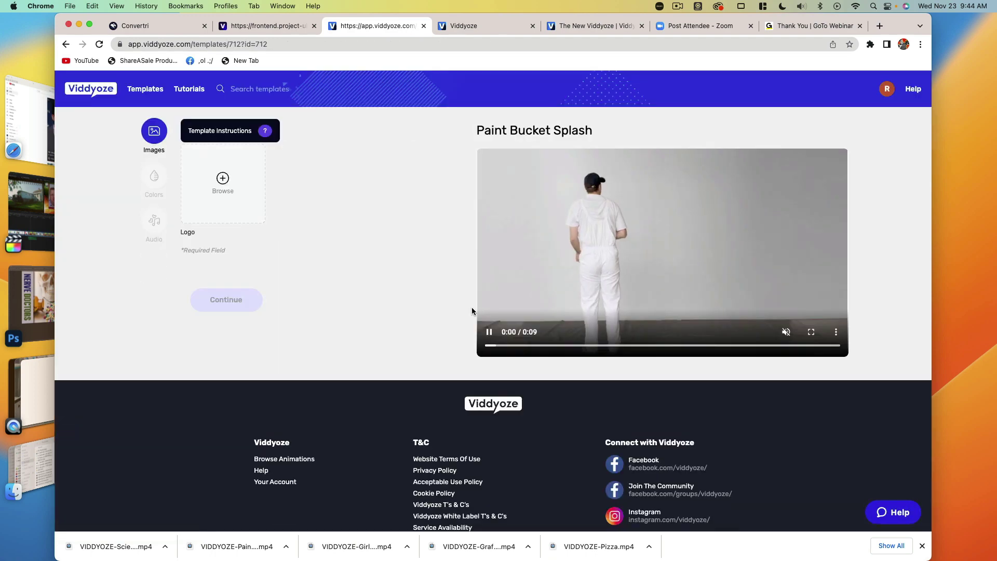
click(215, 183)
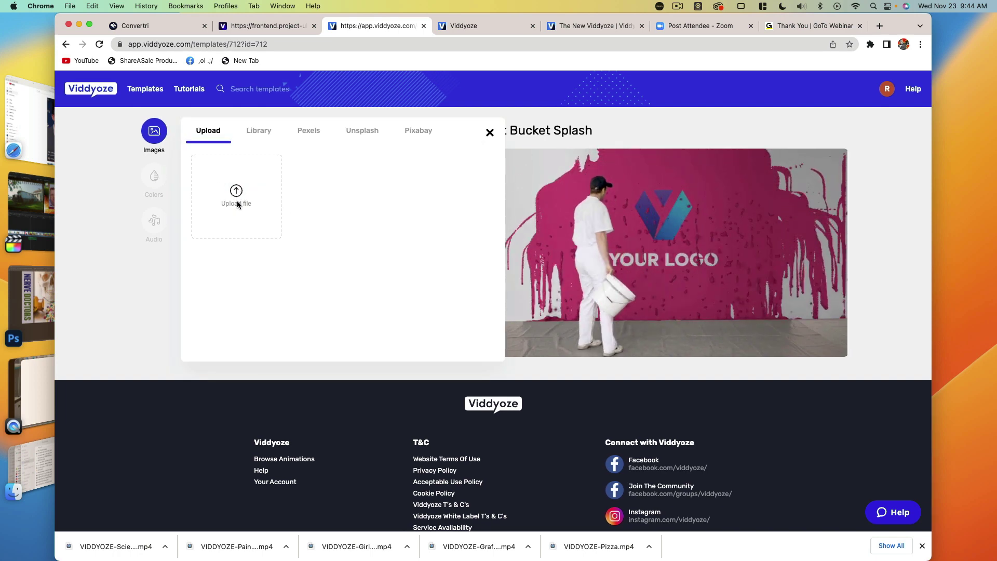
click(273, 205)
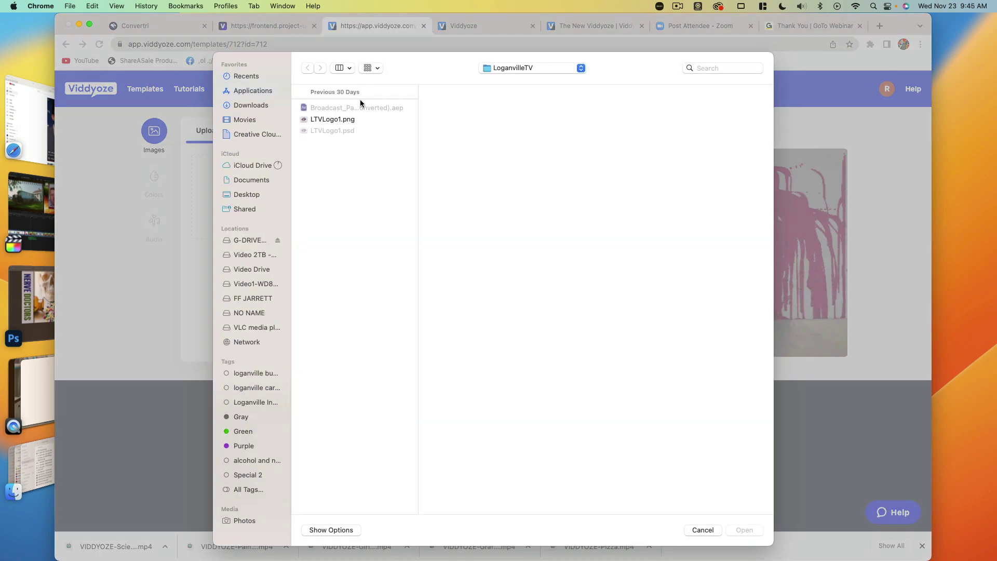
click(341, 119)
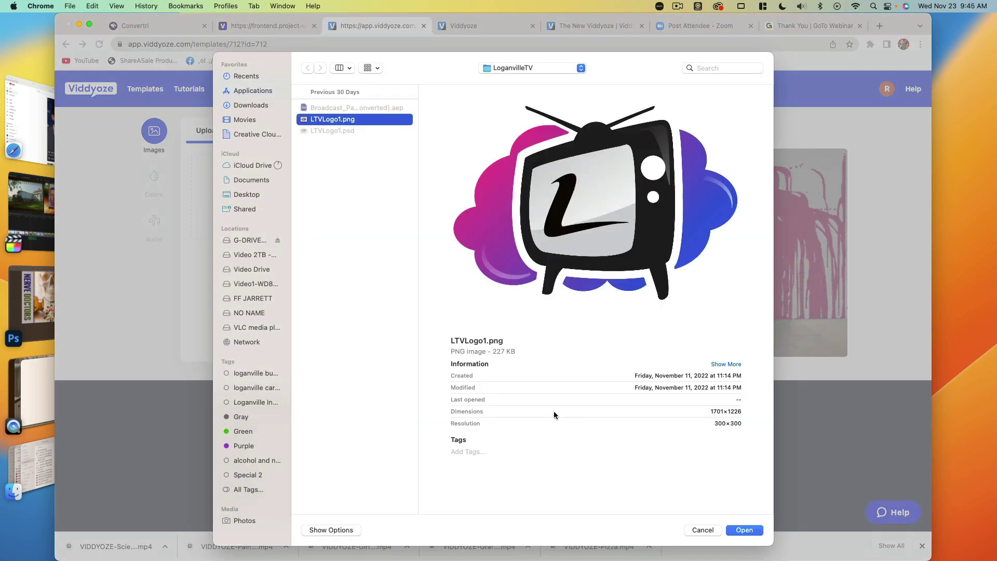
click(745, 531)
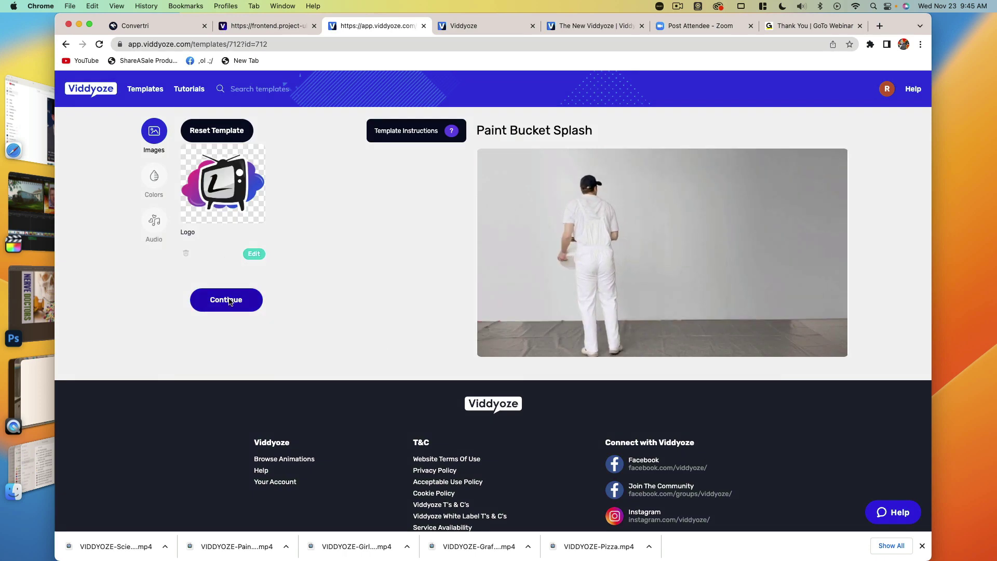
Keep the default paint colour and audio, preview, and create the video
click(227, 300)
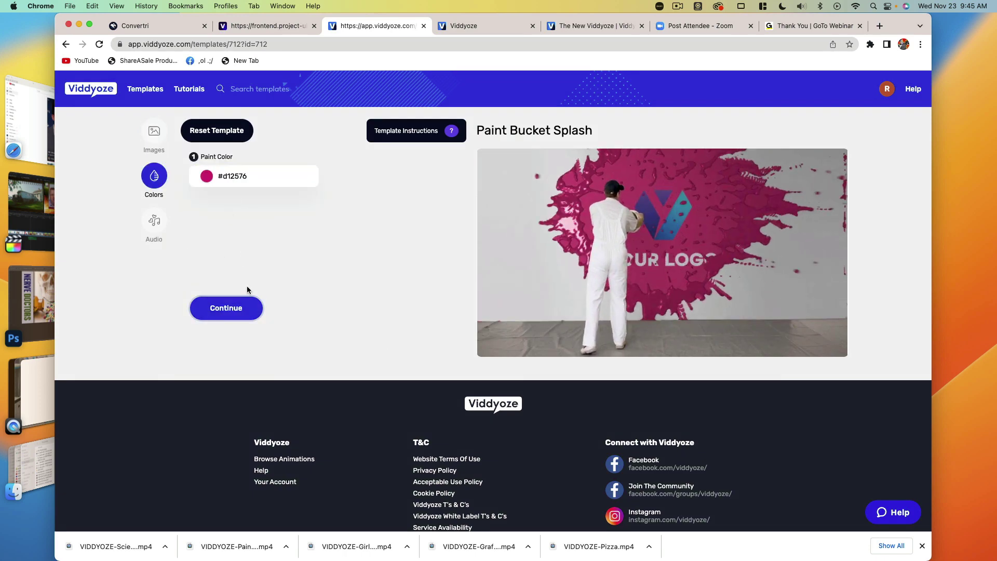
click(238, 312)
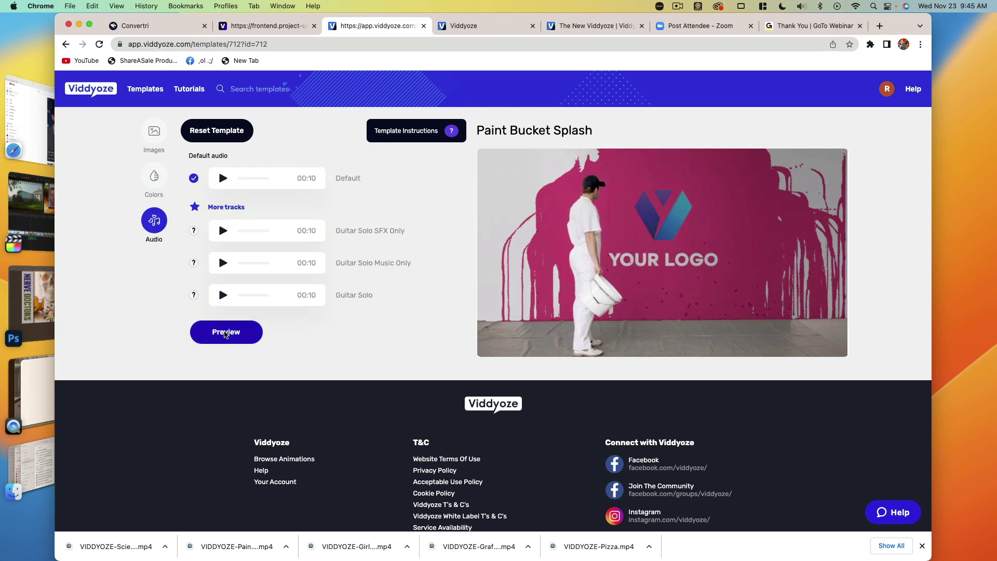
click(225, 333)
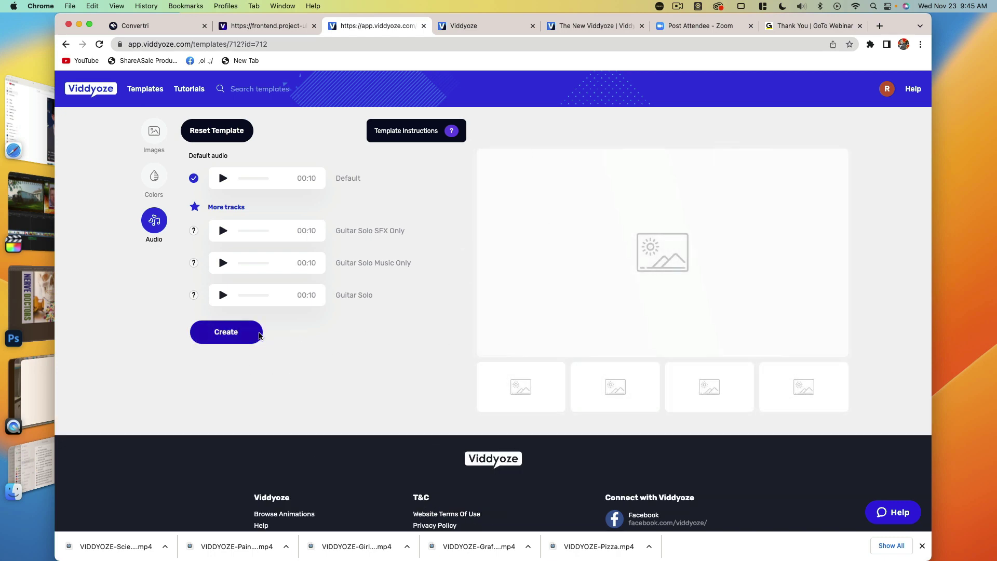
click(251, 337)
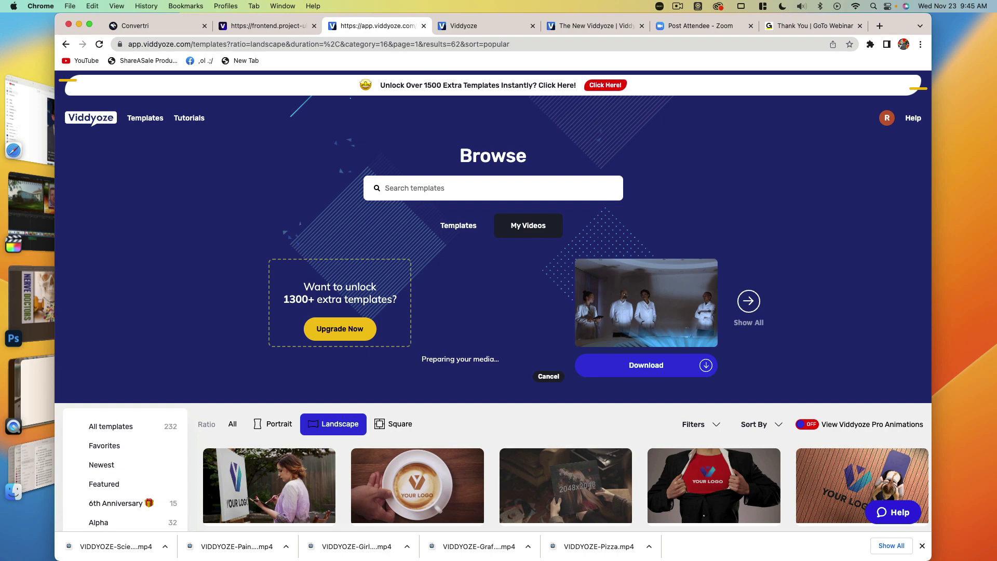
Leave the video preparing and switch to the Envato Elements 'paint' logo sting results in Safari
key(super+Tab)
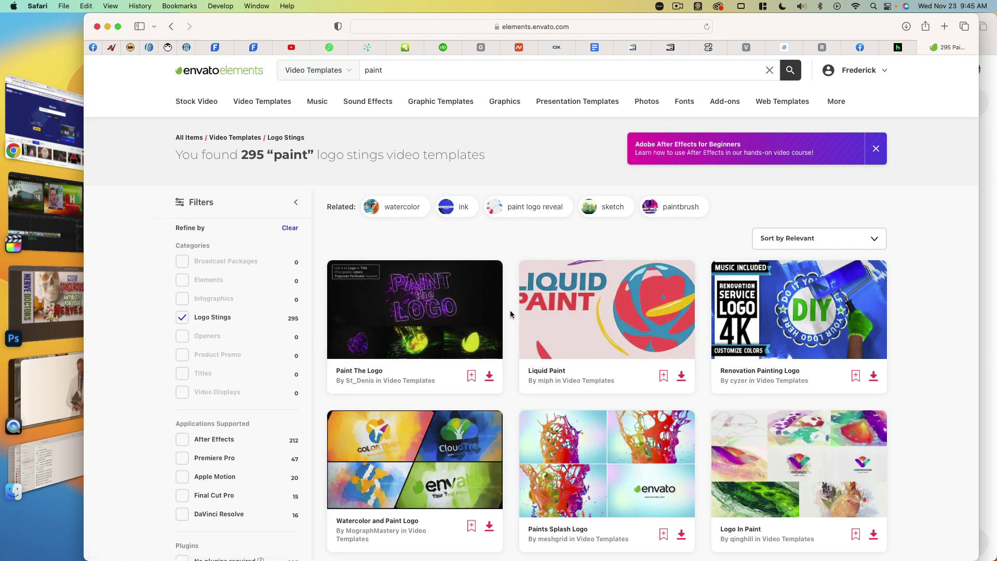
Download the Paints Splash Logo template, adding it to the LNE project
scroll(609, 459, down, 2)
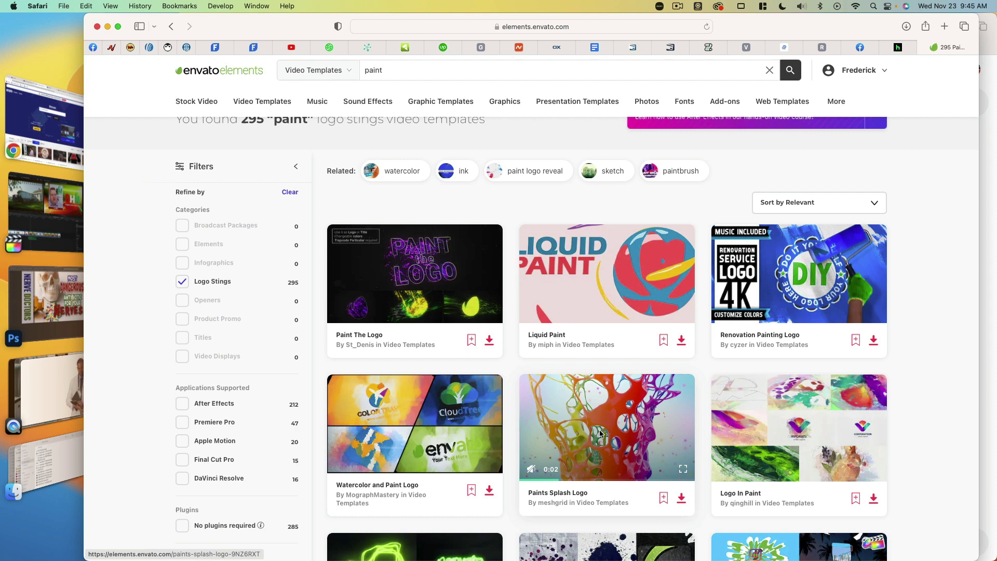
scroll(681, 500, up, 1)
click(681, 500)
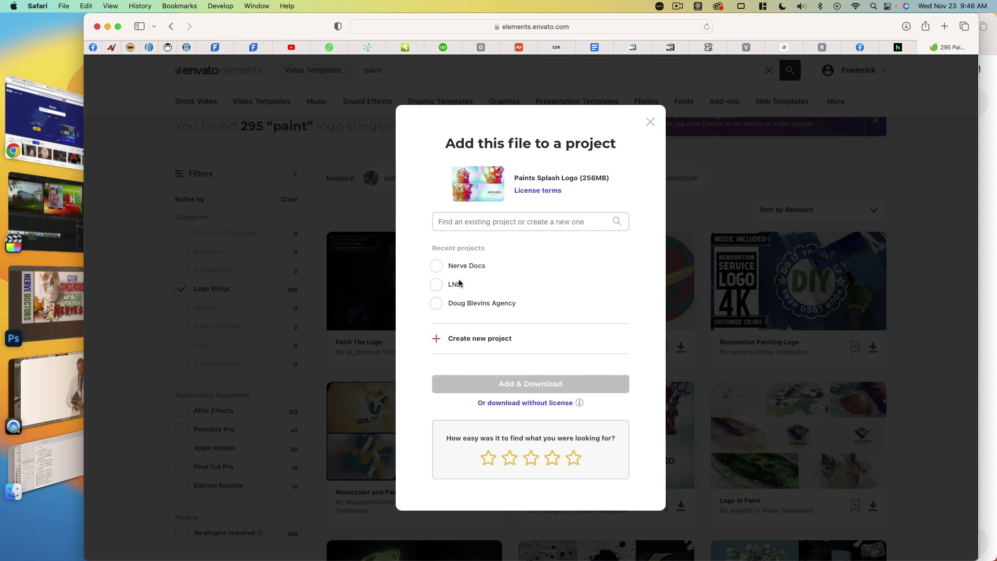
click(453, 285)
click(554, 386)
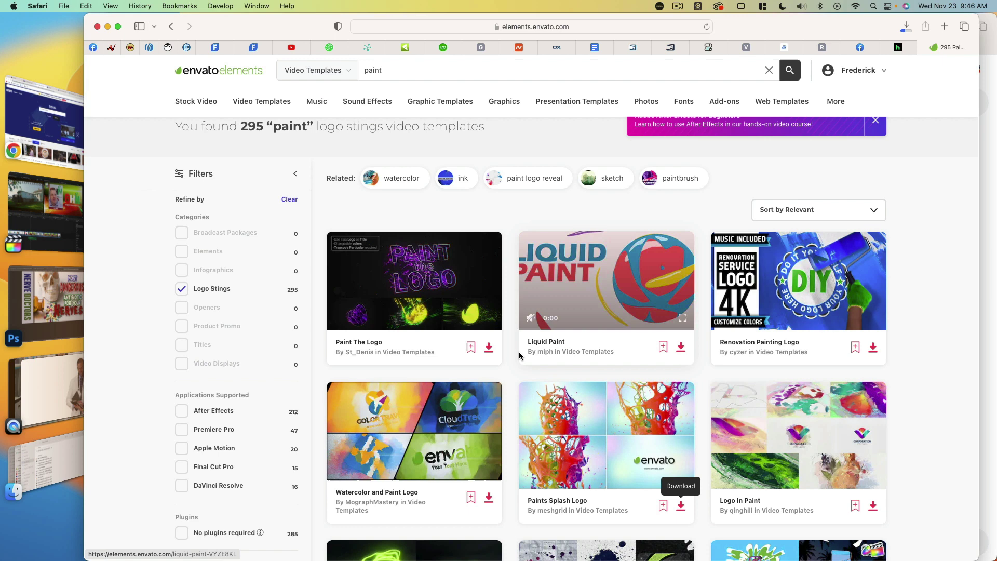
Show Safari's list of recent downloads
scroll(740, 179, down, 2)
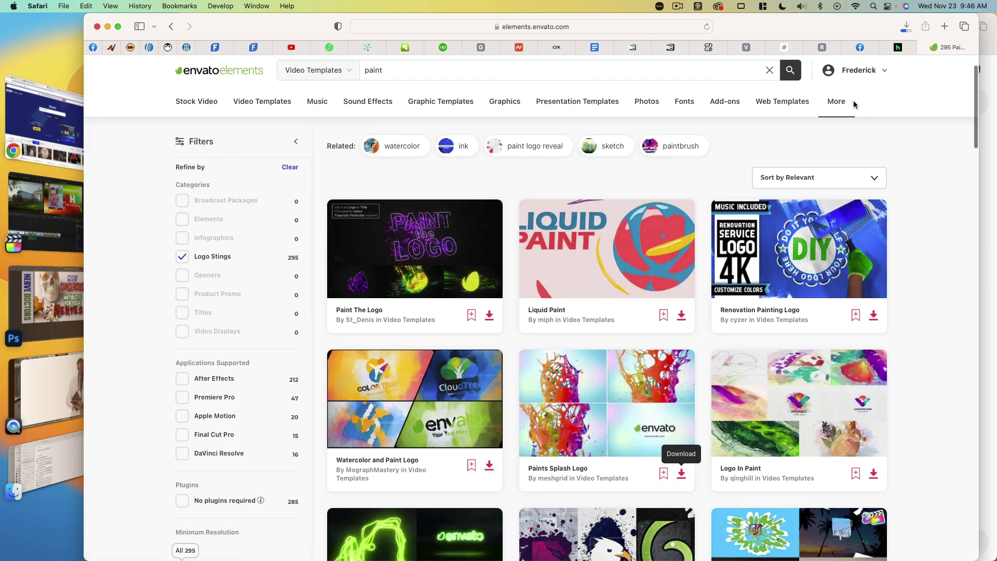
mouse_move(870, 94)
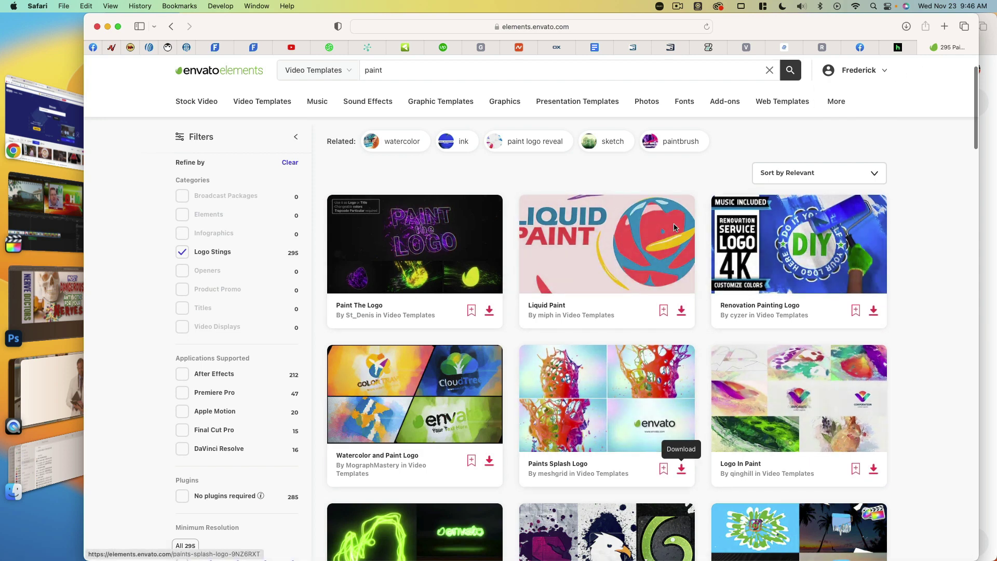
click(905, 29)
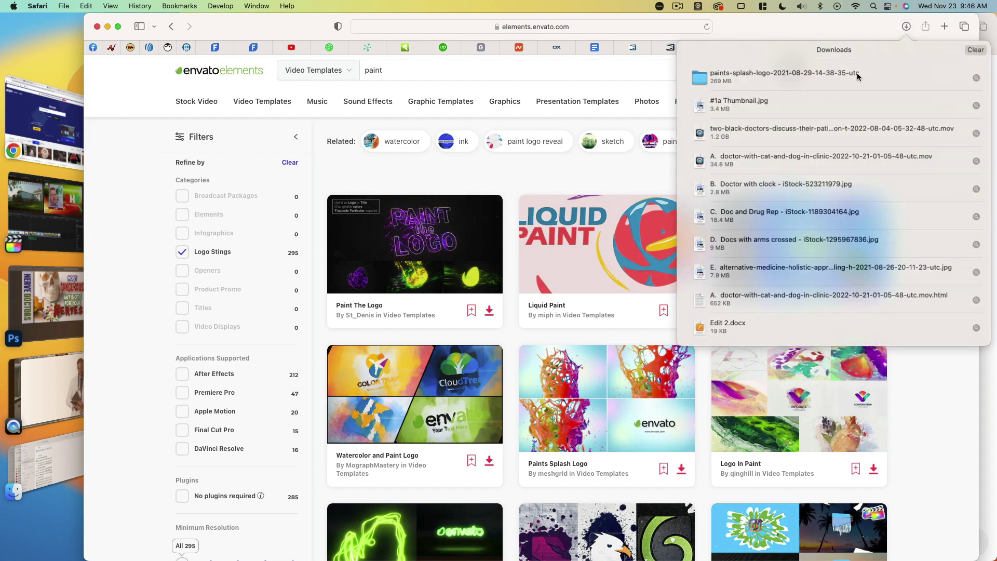
Open the Paints Splash Logo project, convert it from version 10.5, and scrub to the splash
double_click(768, 73)
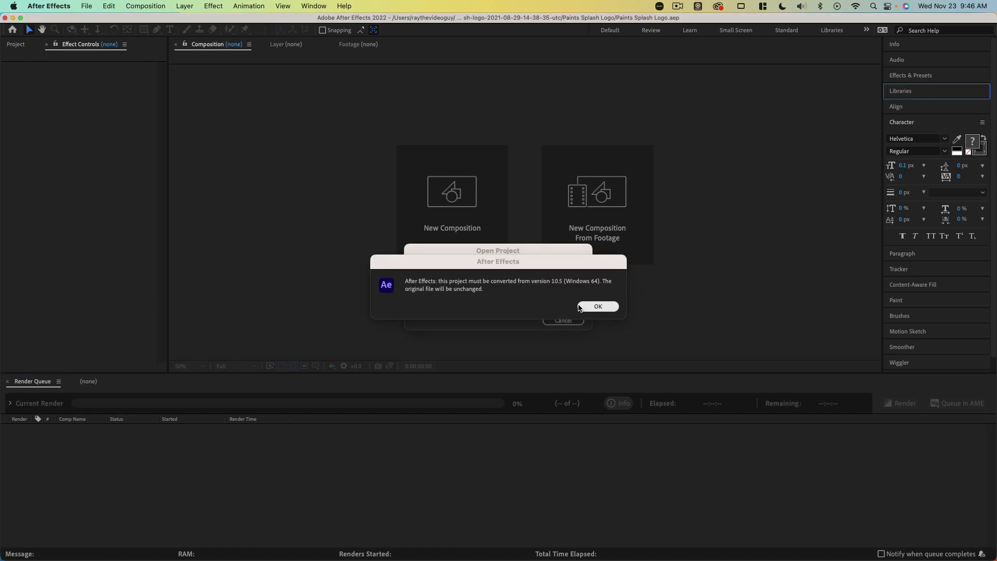
click(579, 308)
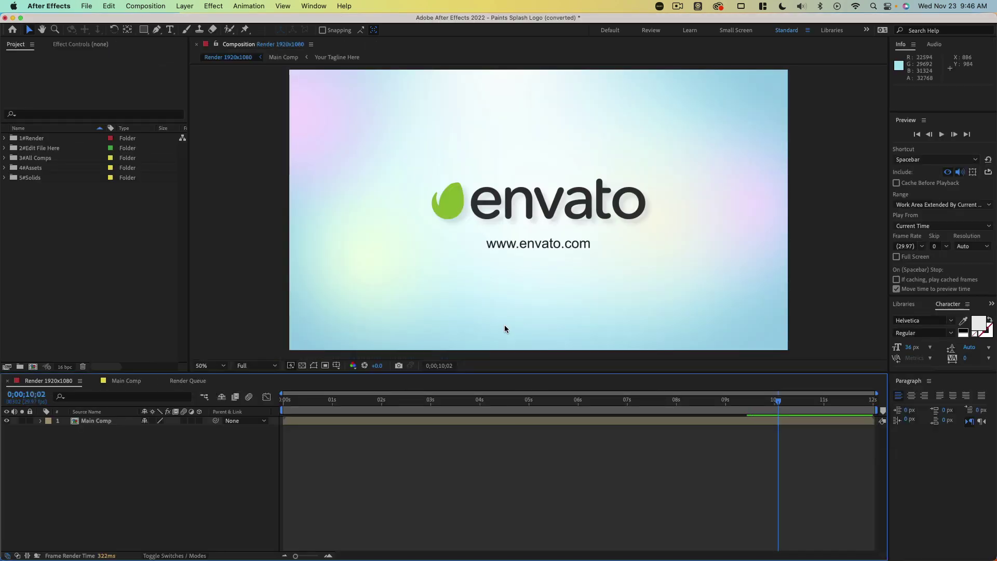
drag(345, 404, 764, 396)
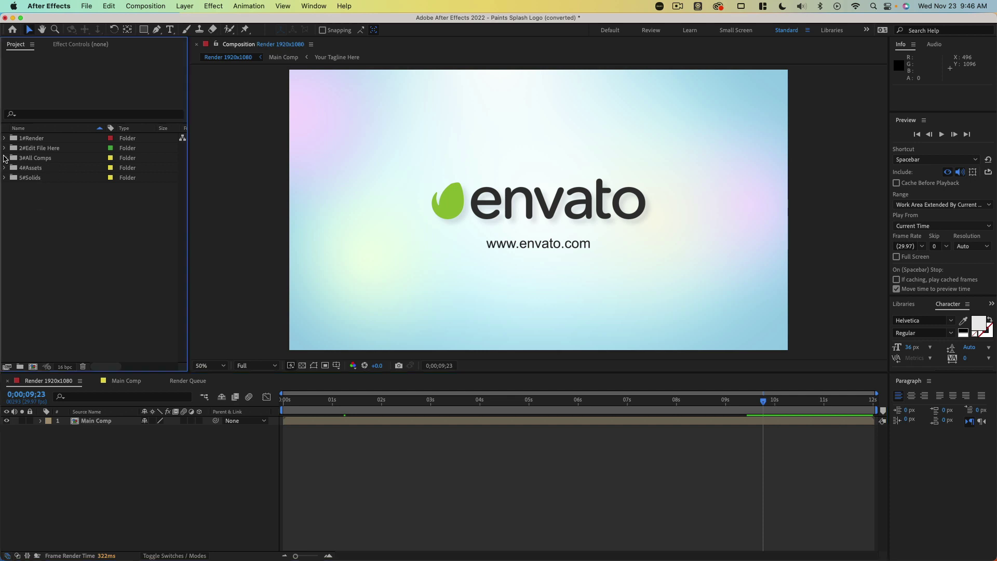
Expand 3#All Comps and 2#Edit File Here and open the Replace Your Logo composition
click(4, 158)
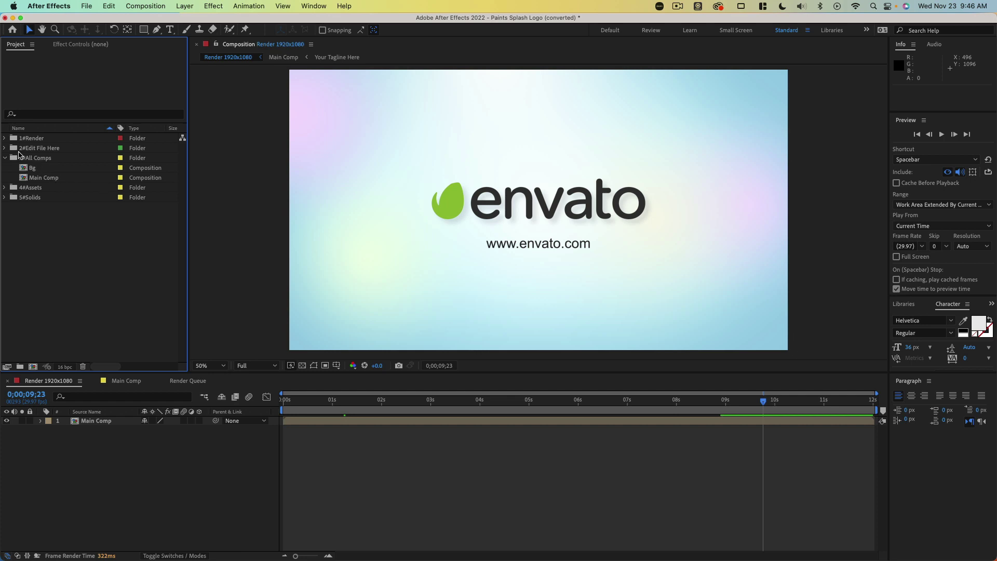
click(5, 148)
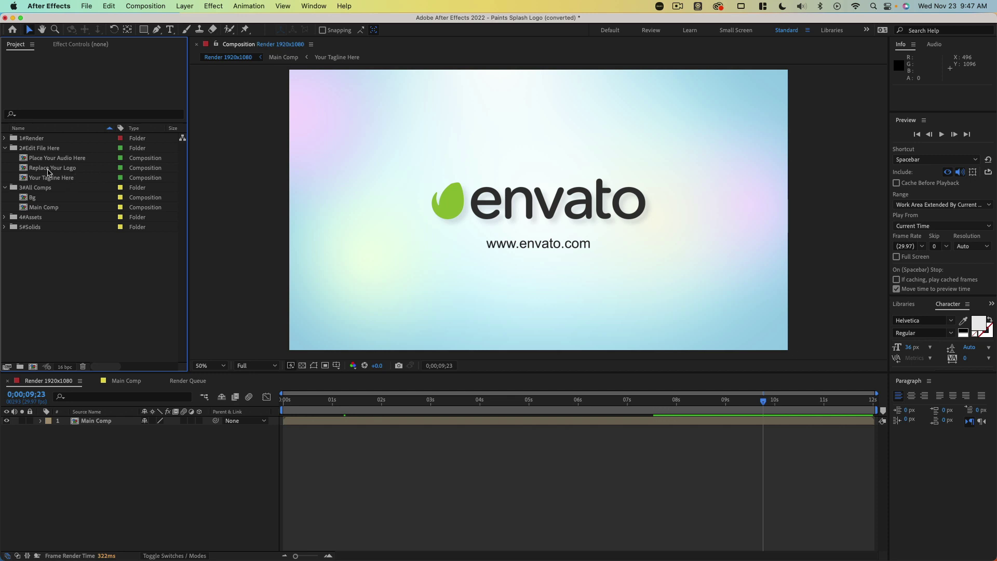
double_click(23, 168)
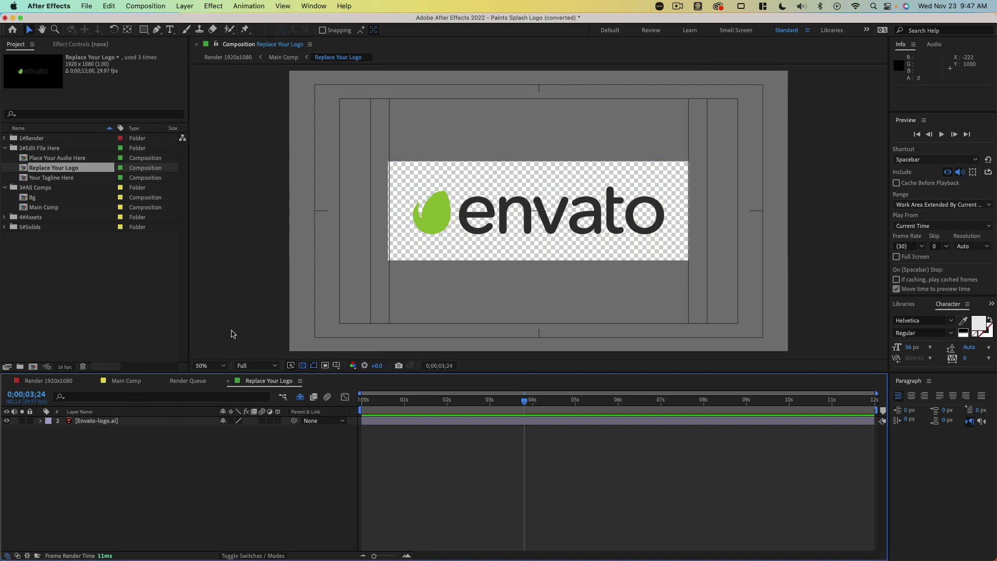
key(super+Tab)
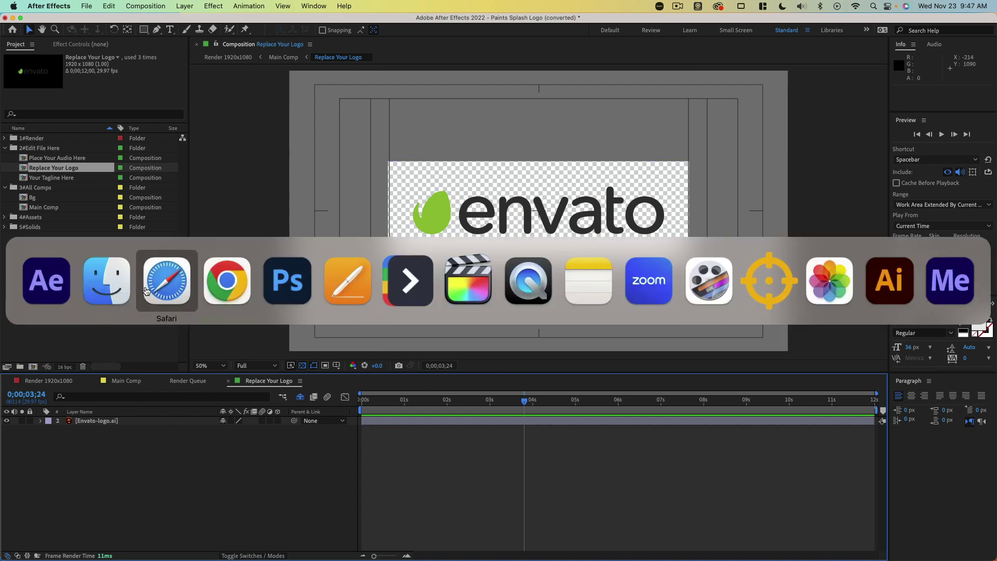
Search Downloads for 'LTV' and drag LTVLogo1.png into the Replace Your Logo timeline
click(119, 292)
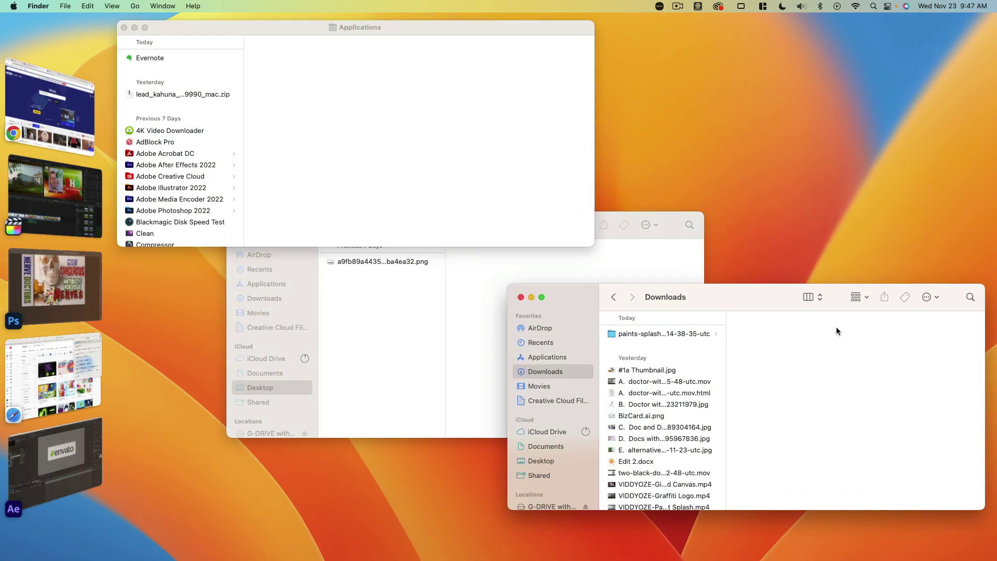
click(964, 298)
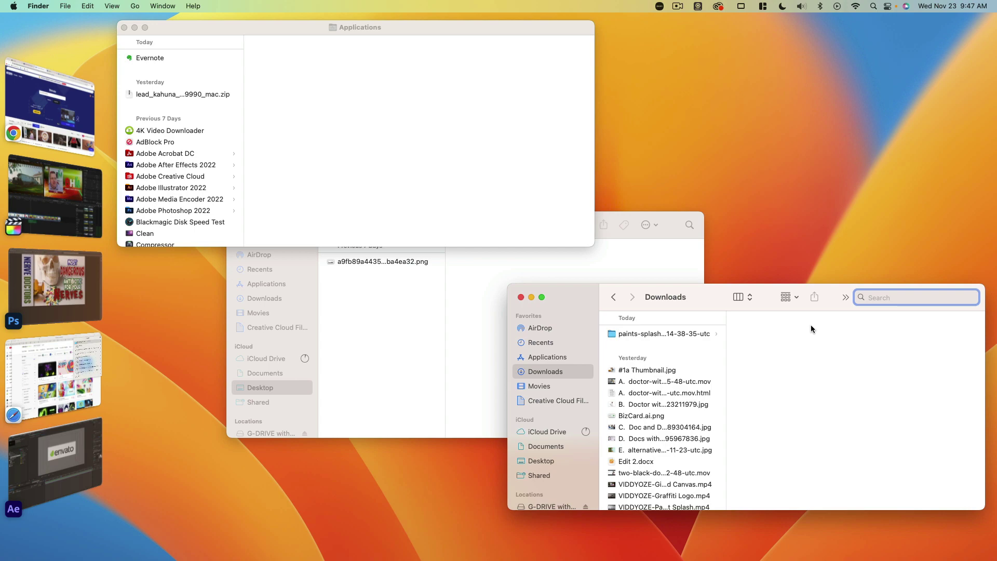
text(LTV)
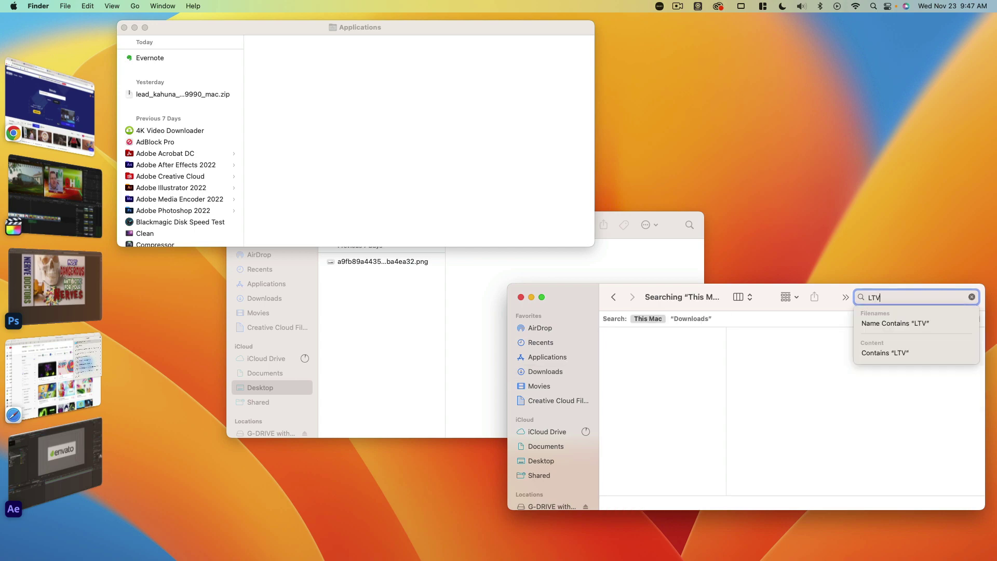
click(656, 351)
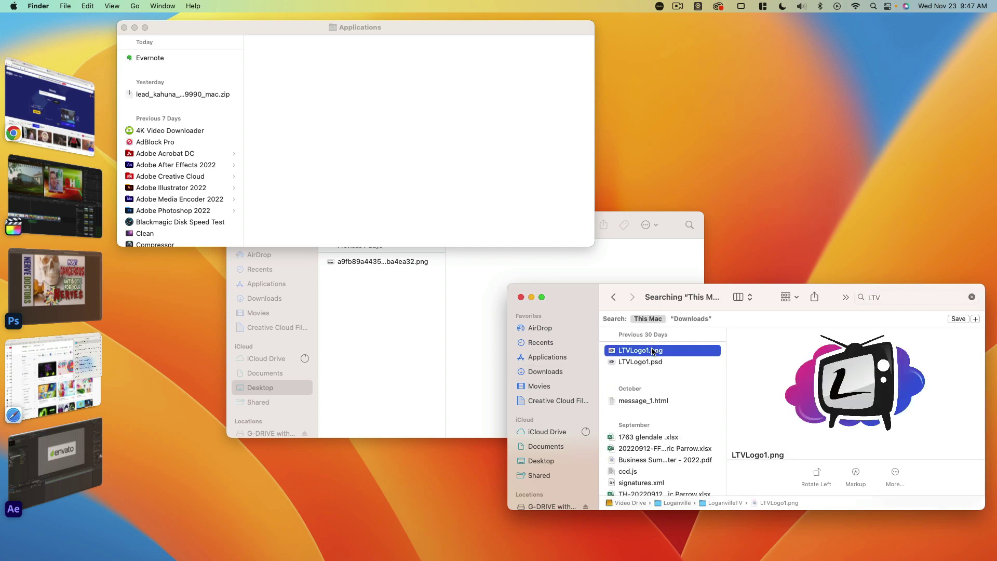
drag(654, 351, 109, 467)
key(super+Tab)
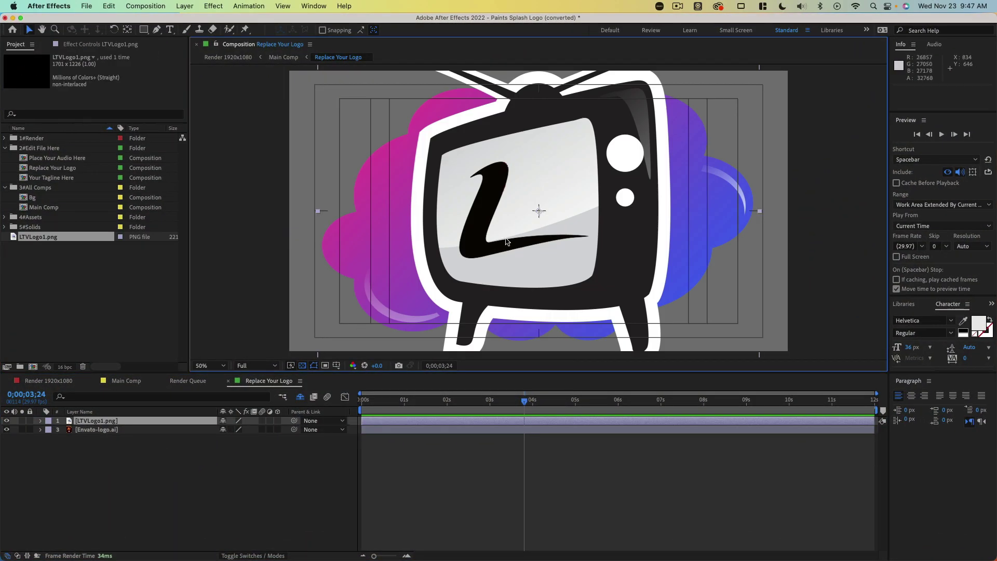
Hide the Envato-logo.ai layer and scale LTVLogo1.png down to 30%
click(6, 429)
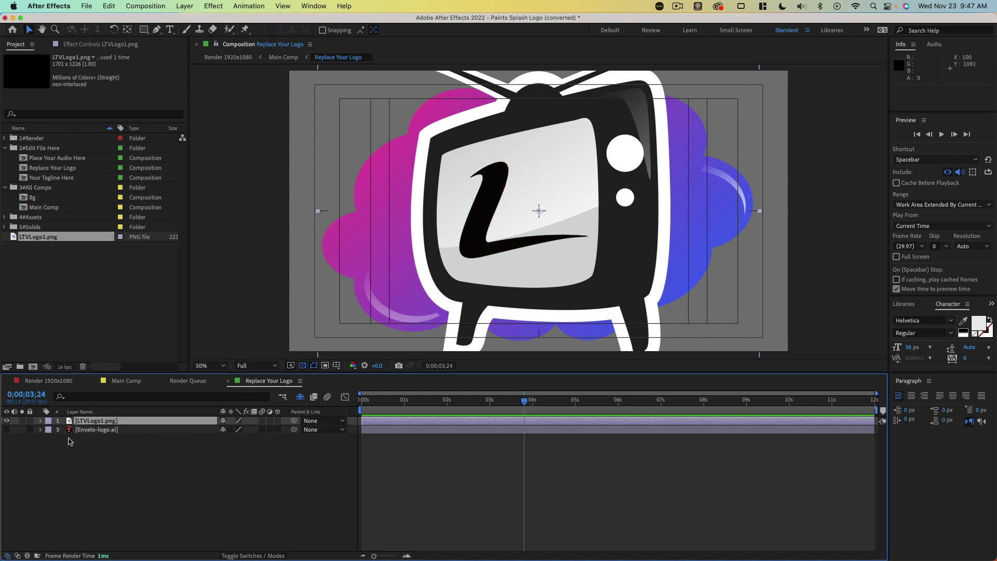
click(72, 424)
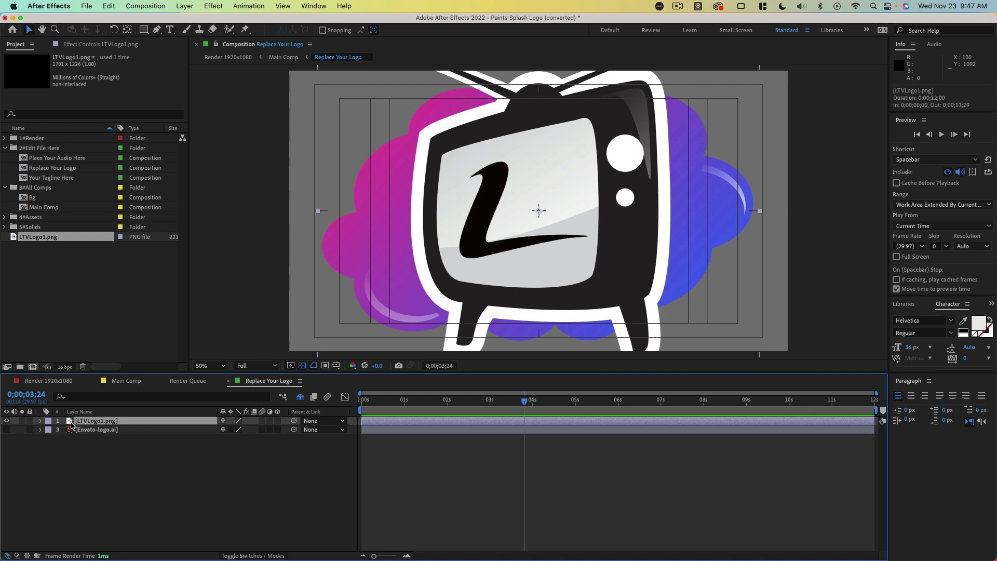
key(s)
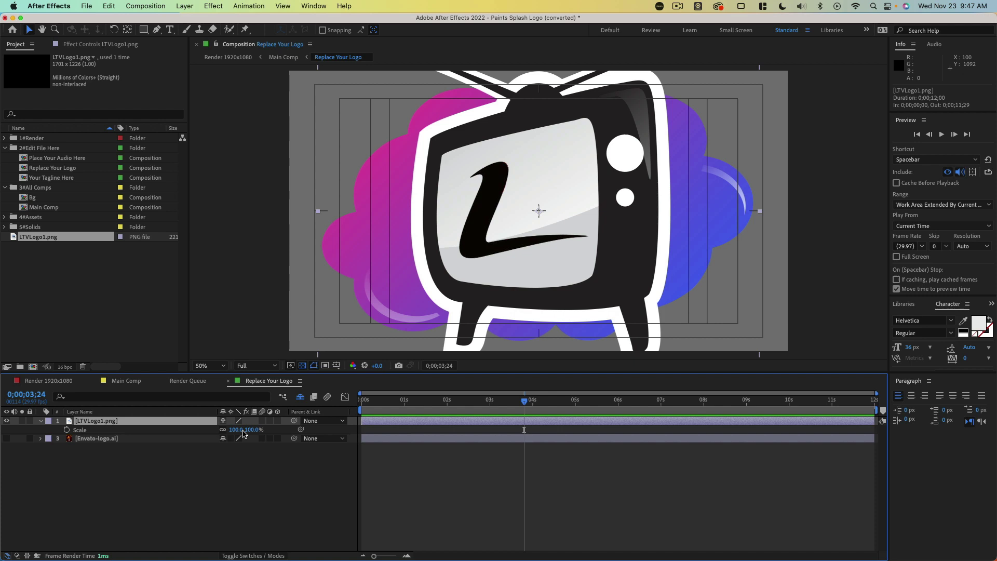
drag(237, 430, 205, 433)
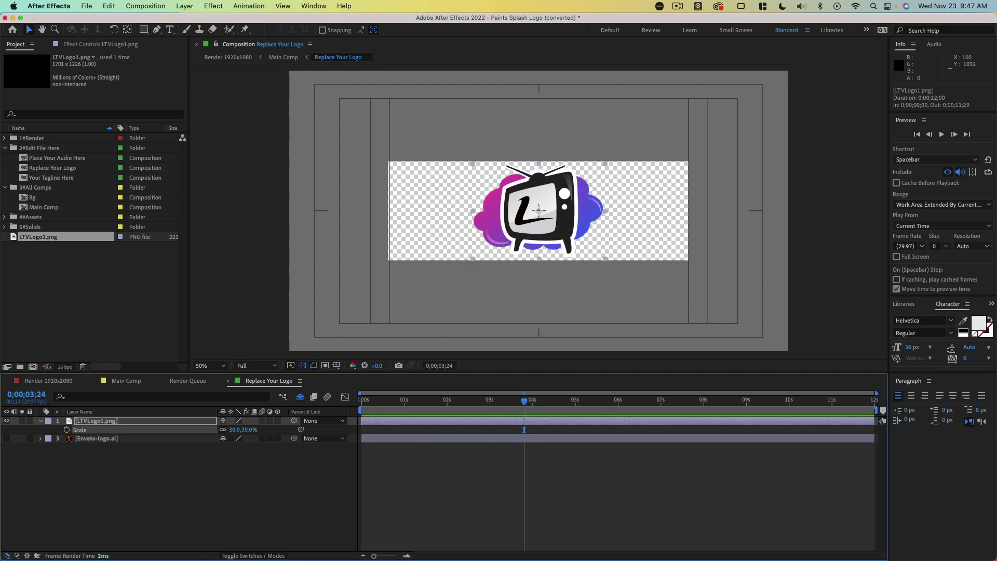
Scrub the Main Comp to preview the LTV logo, then open Your Tagline Here
click(127, 382)
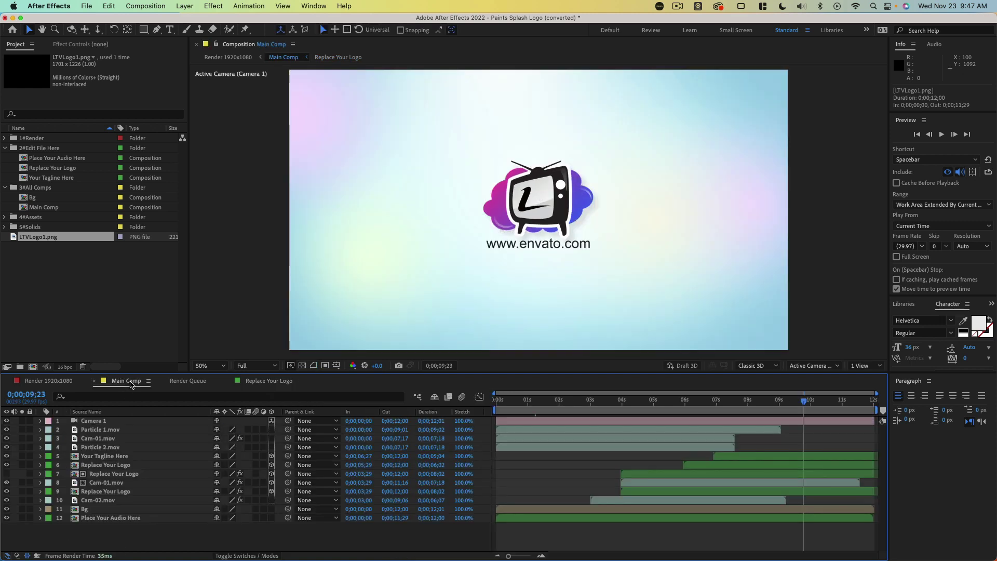
mouse_move(562, 400)
mouse_down()
mouse_move(496, 401)
mouse_move(828, 398)
mouse_up()
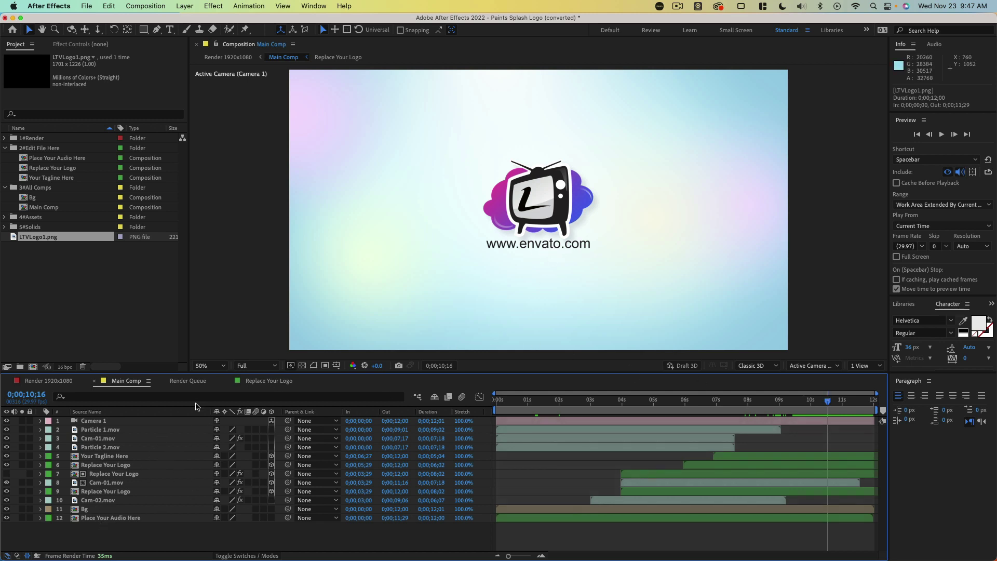
double_click(86, 459)
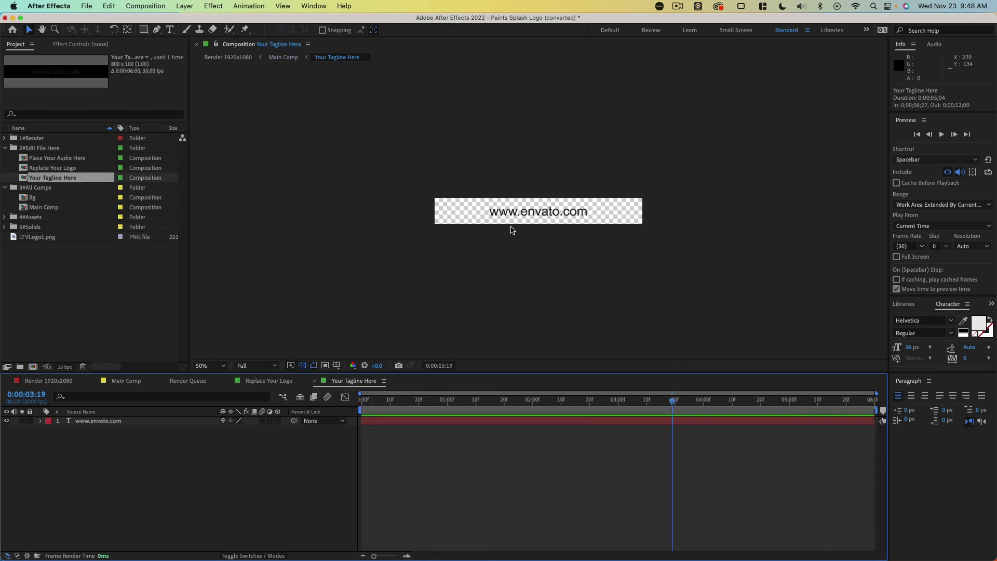
click(530, 208)
double_click(530, 209)
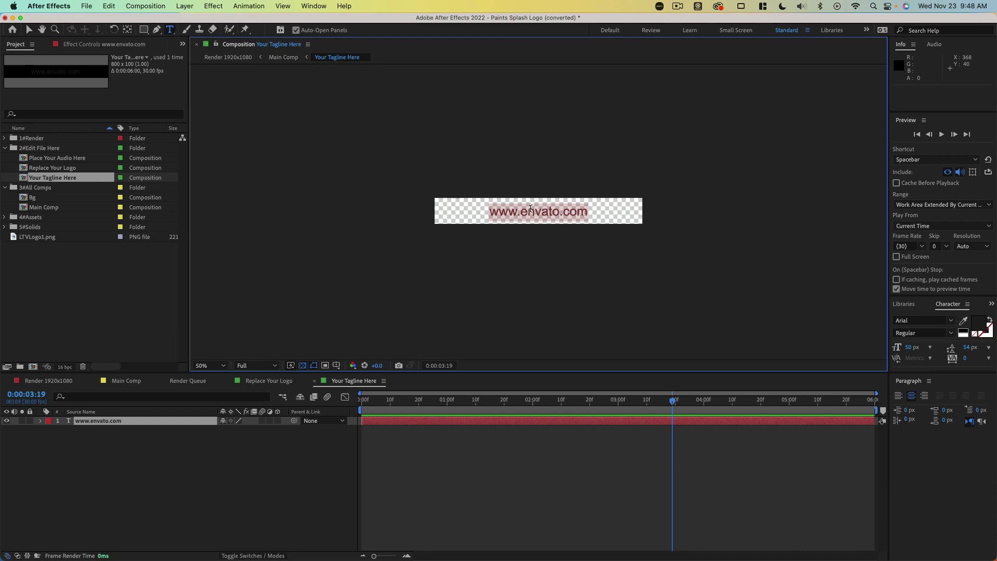
text(www.)
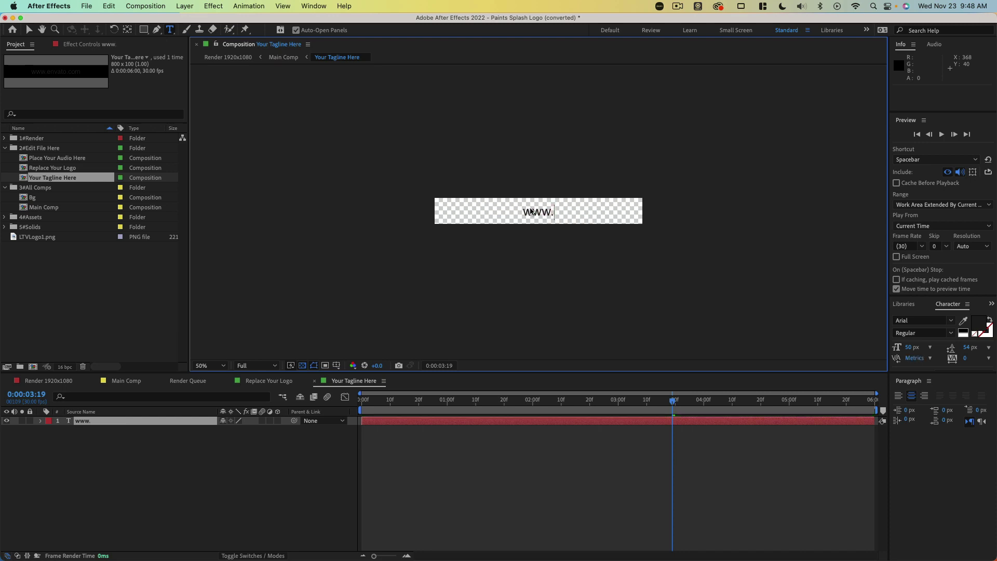
text(loganvill)
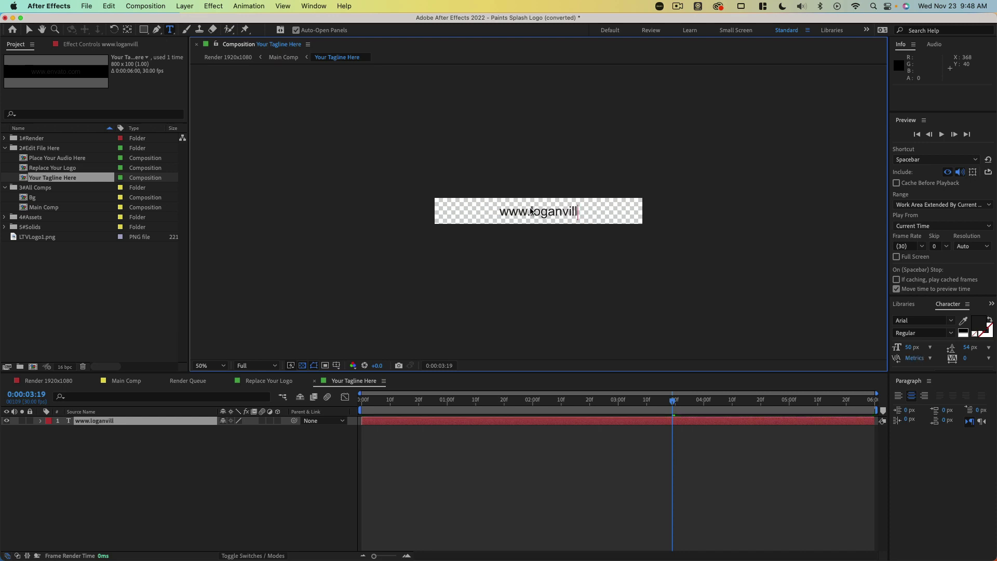
text(e.new)
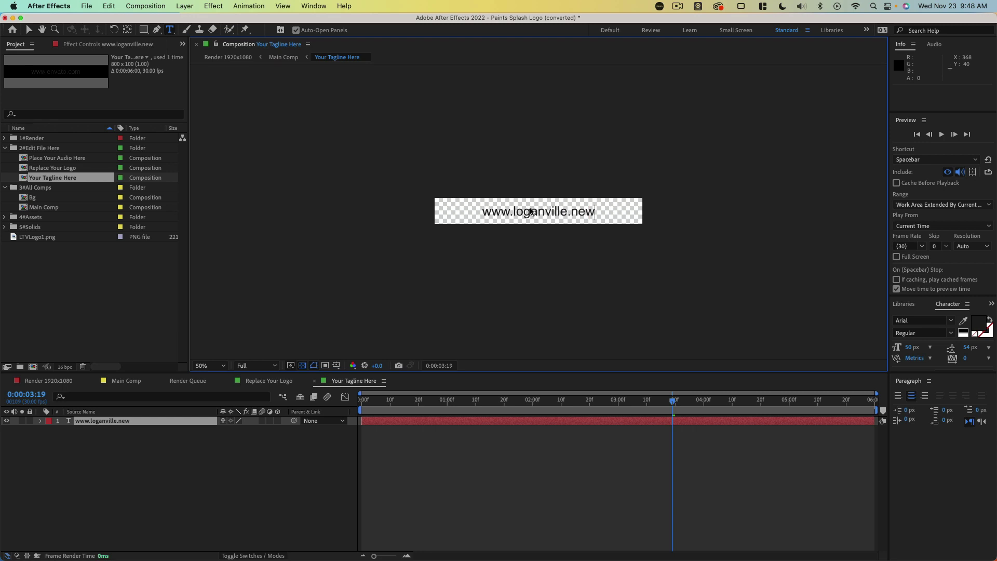
text(s)
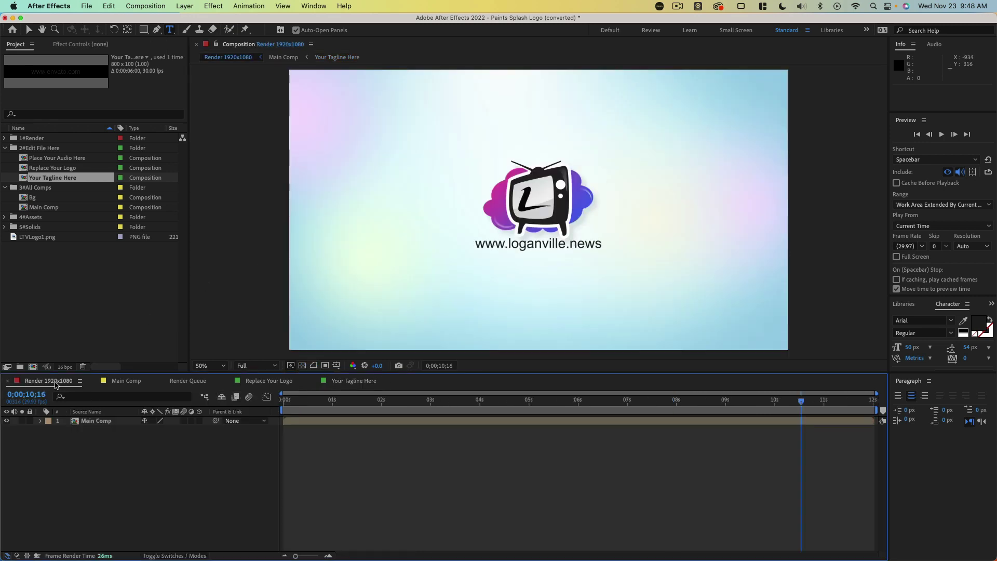
click(115, 383)
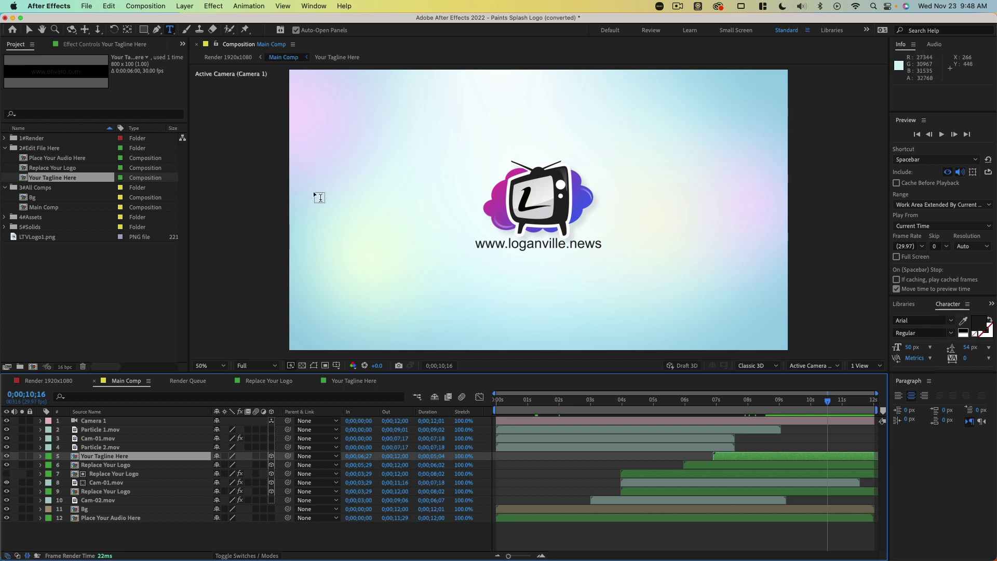
Add Main Comp to the Render Queue with output to the Desktop, named LTVPaint
click(28, 31)
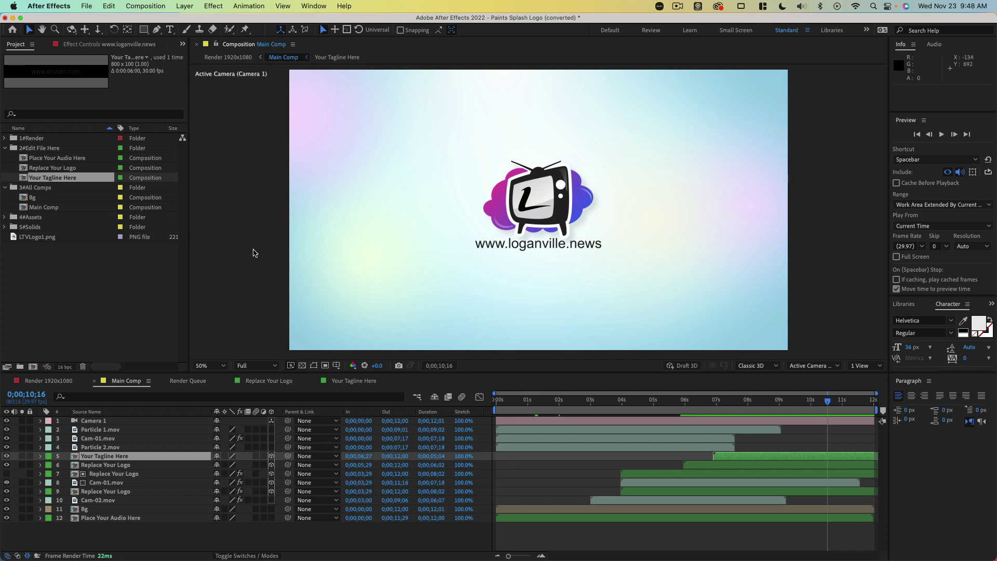
click(157, 6)
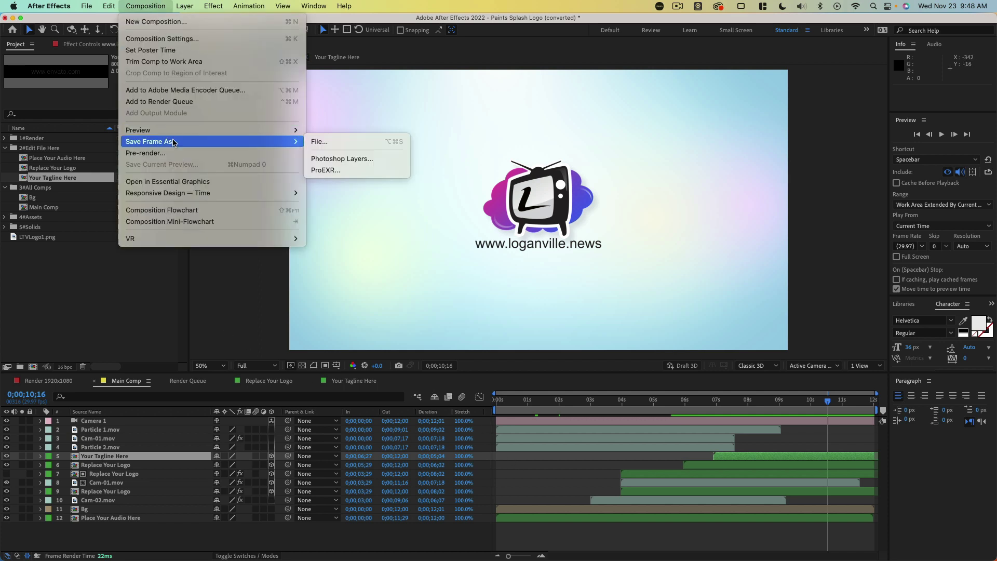
click(180, 102)
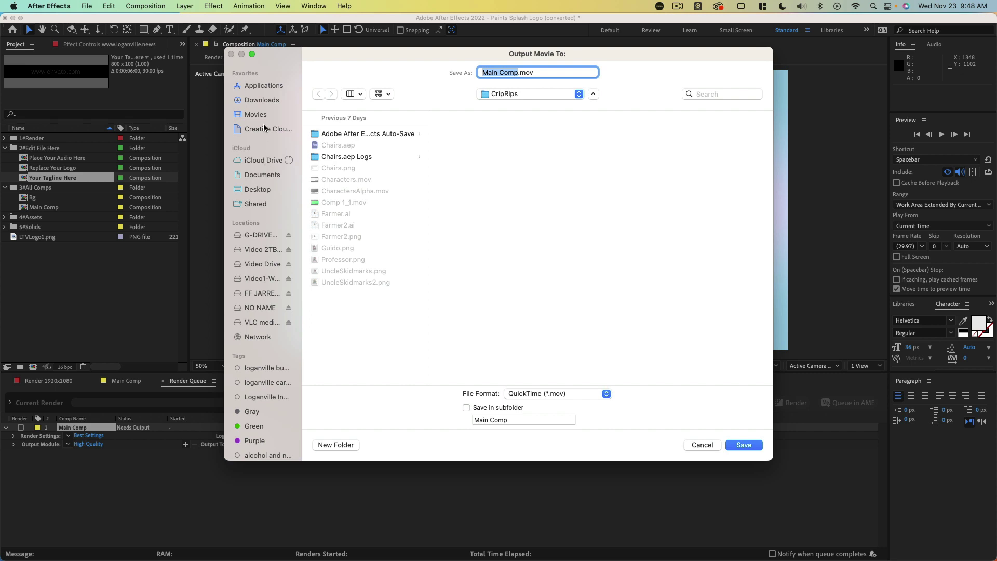
click(259, 190)
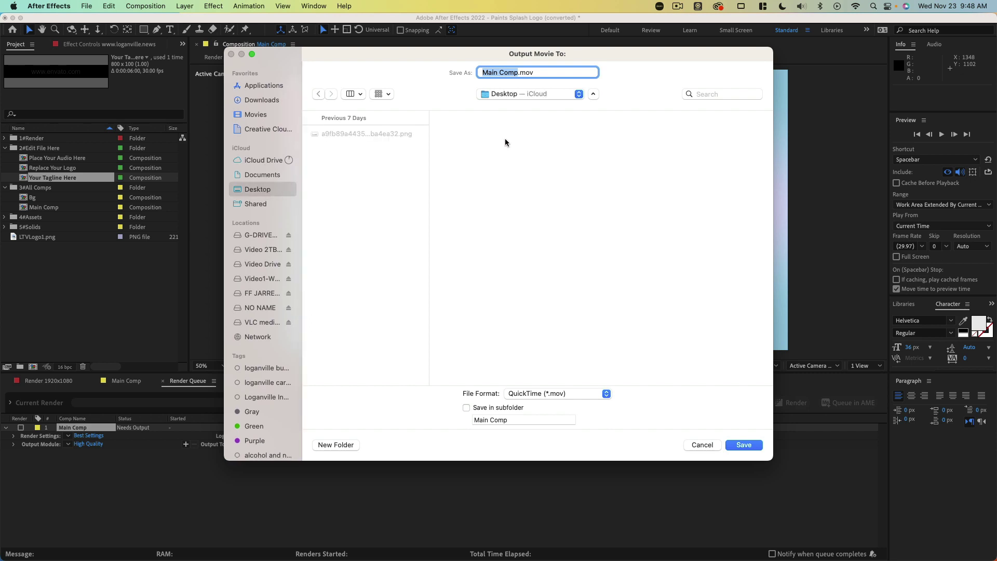
text(LTVP)
Confirm the LTVPaint.mov output, render Main Comp, and dismiss the post-render warning
click(744, 445)
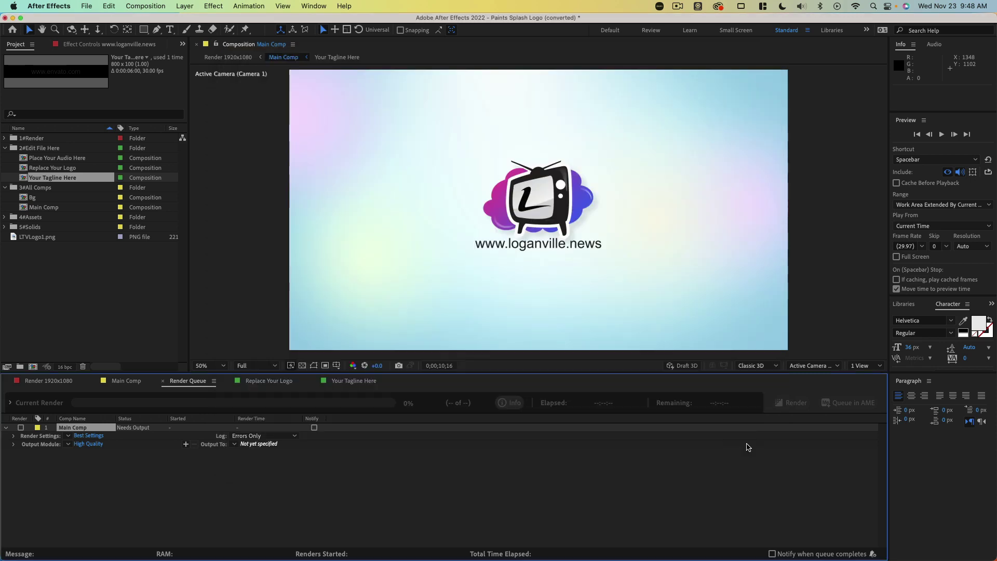
click(787, 404)
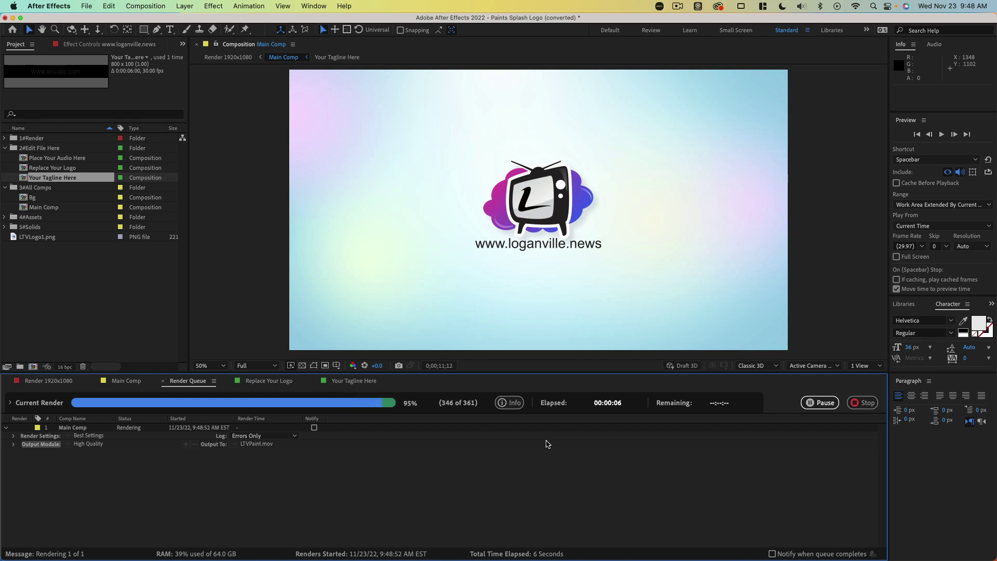
click(558, 312)
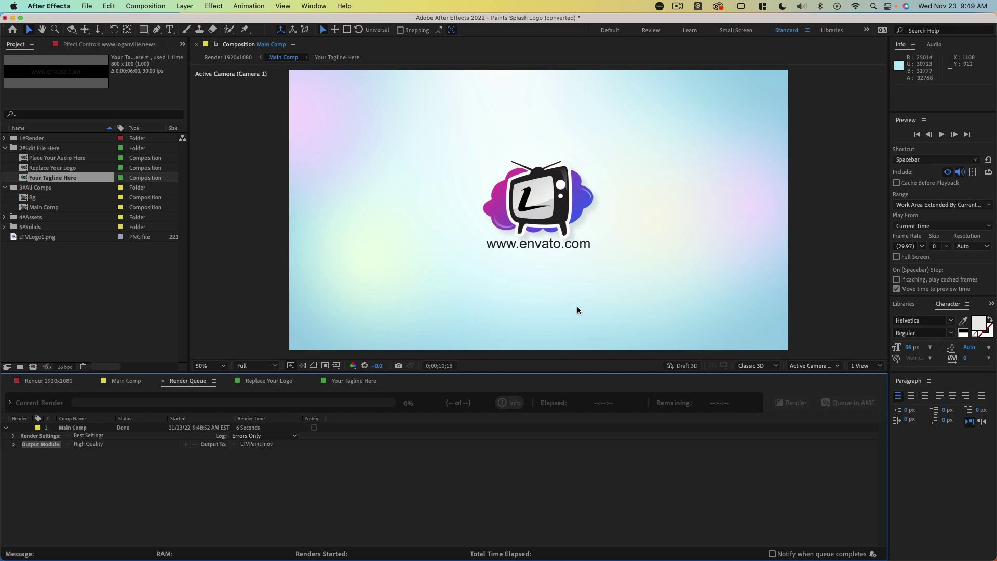
Bring up Final Cut Pro, close Background Tasks, and open the empty 1080p LTV project
key(super+Tab)
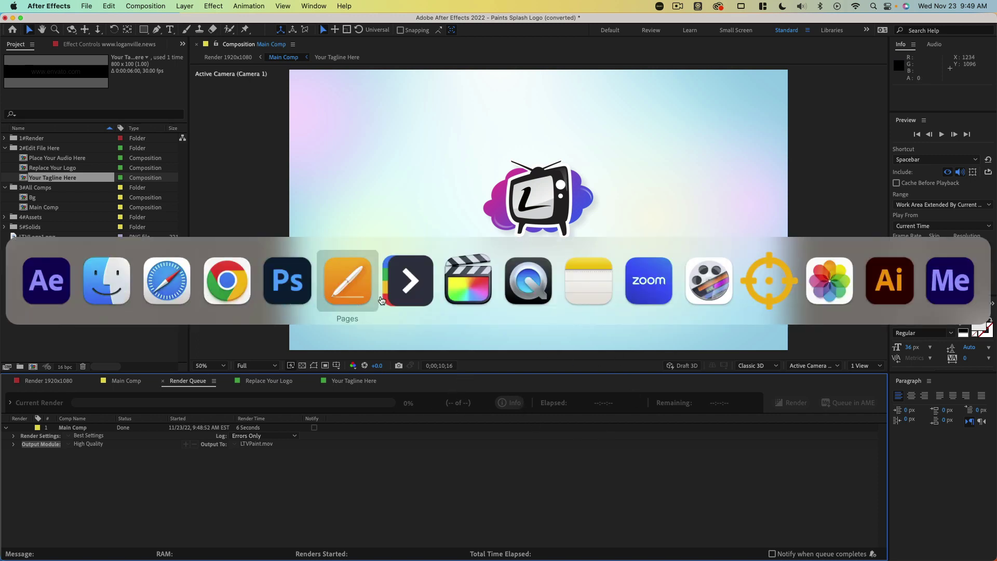
key(Escape)
key(super+Tab)
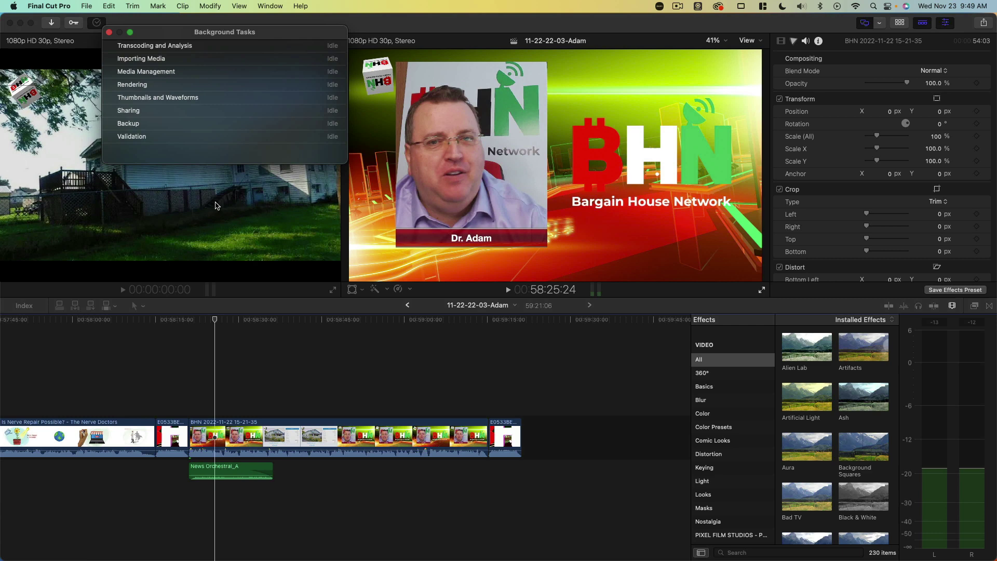
click(108, 33)
key(super+Tab)
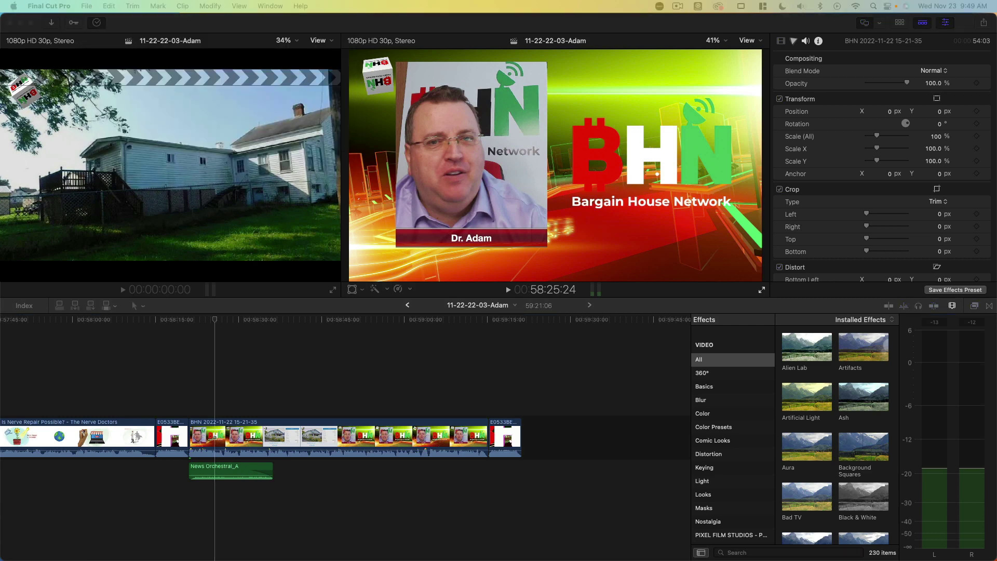
key(ctrl+super+4)
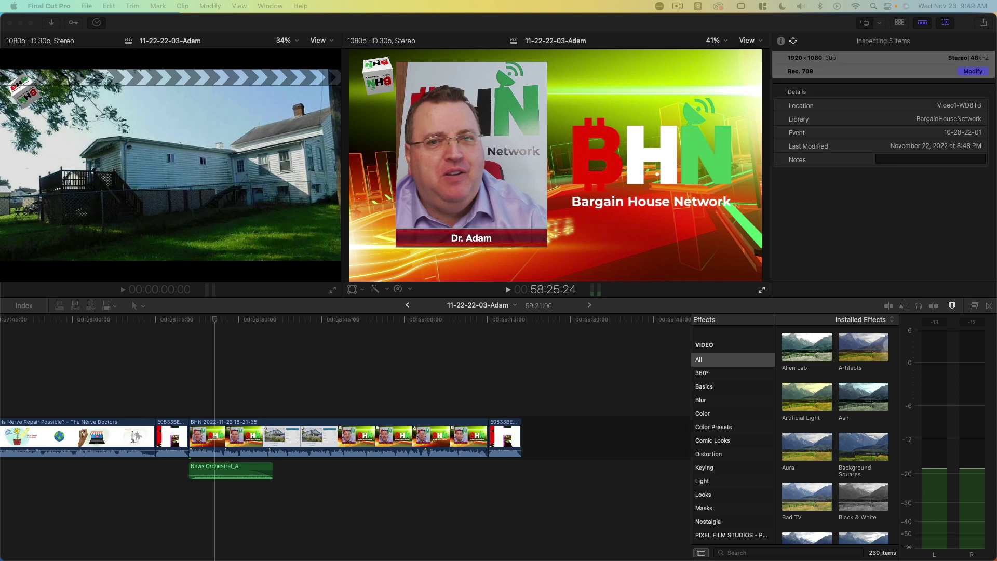
key(super+bracketleft)
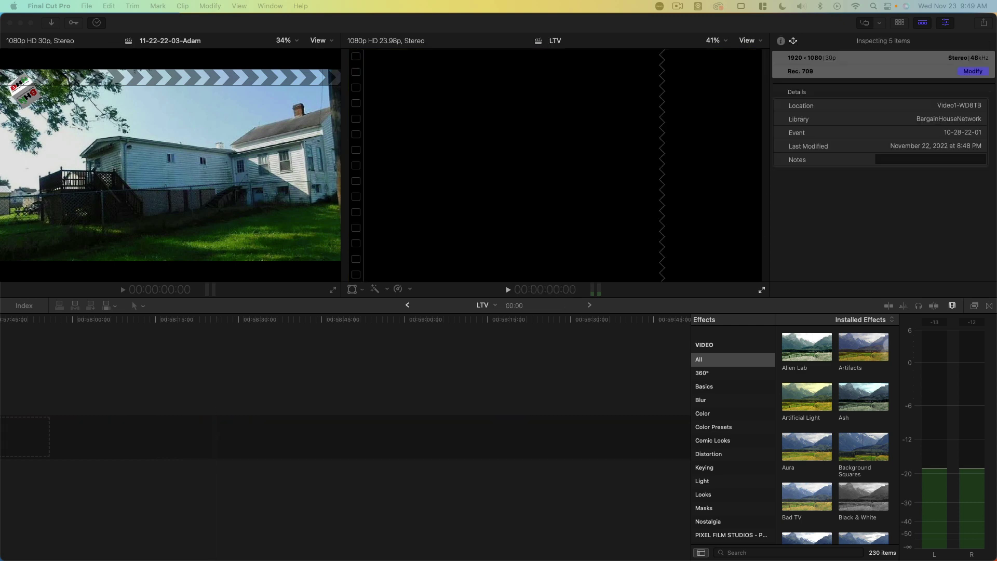
key(super+Tab)
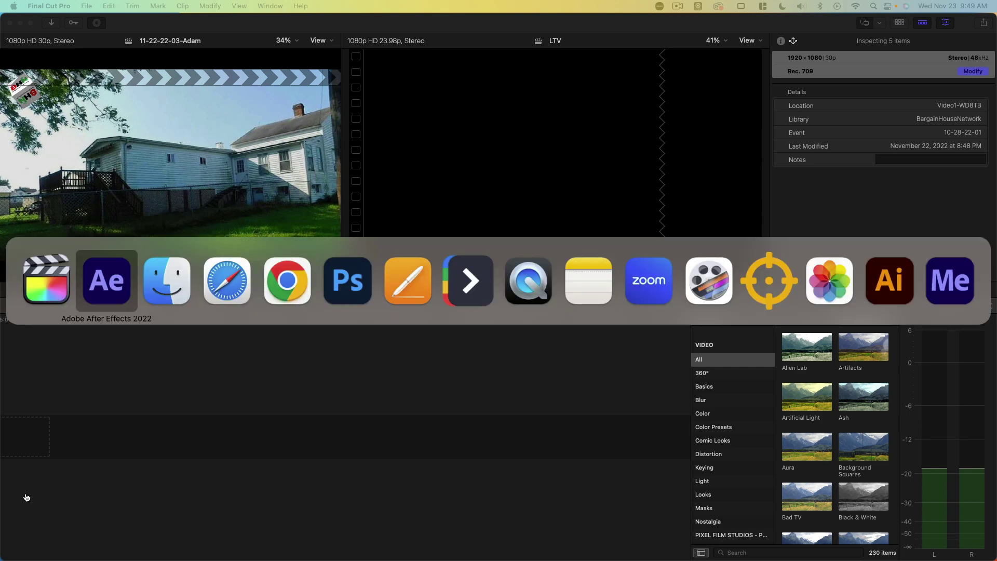
Drag LTVPaint.mov from Finder's Desktop into the LTV timeline and zoom to fit it
click(183, 298)
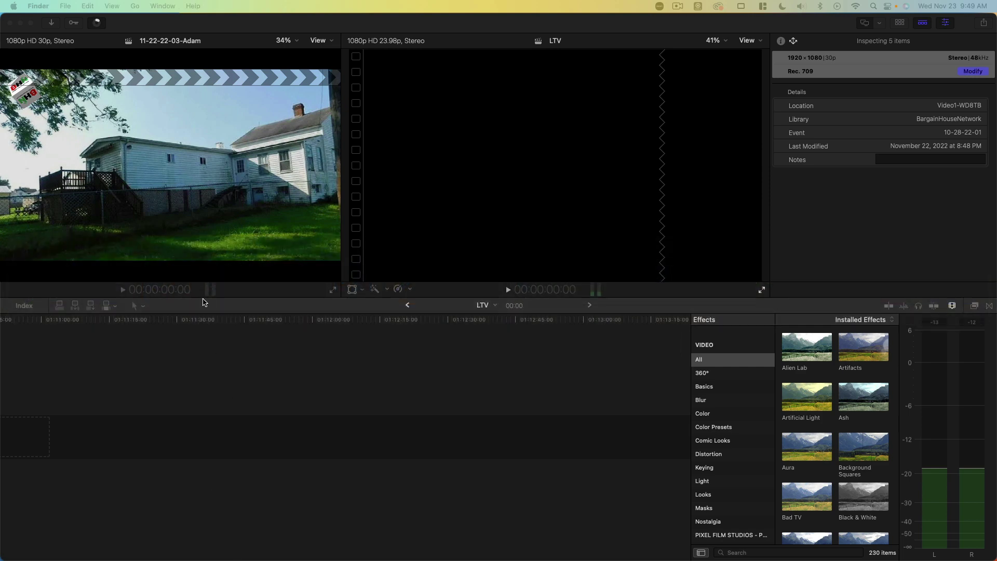
key(super+Tab)
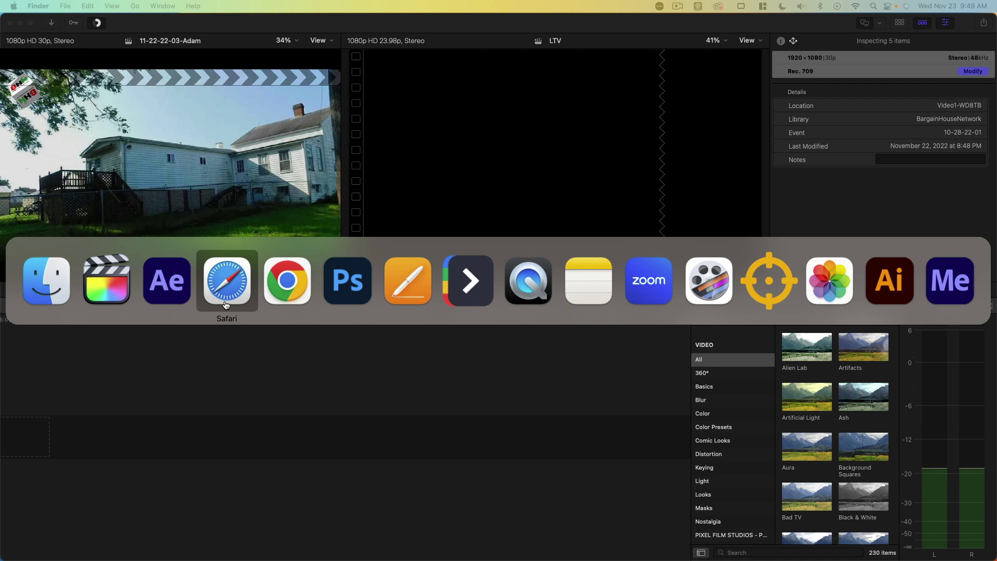
click(66, 303)
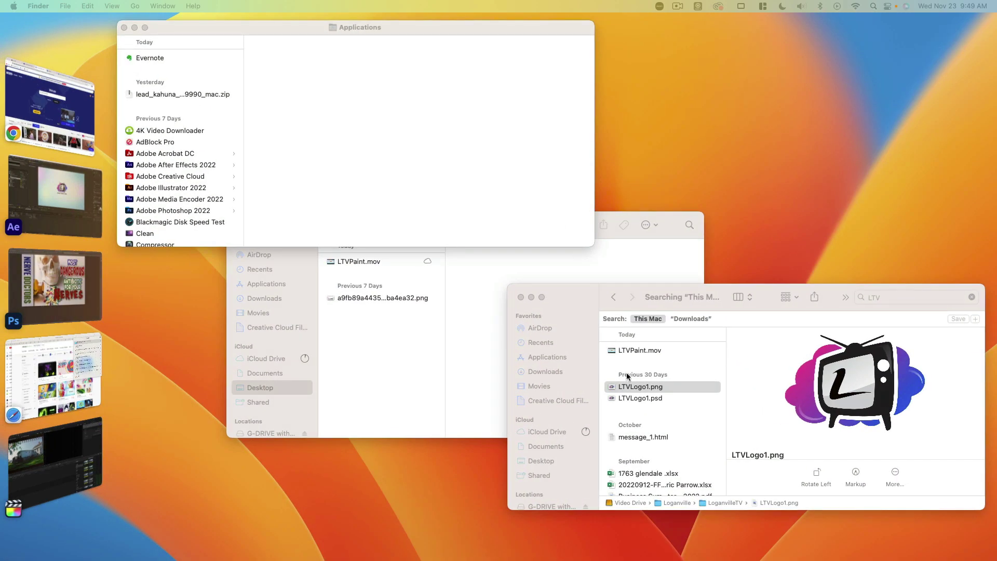
scroll(548, 409, down, 1)
click(548, 450)
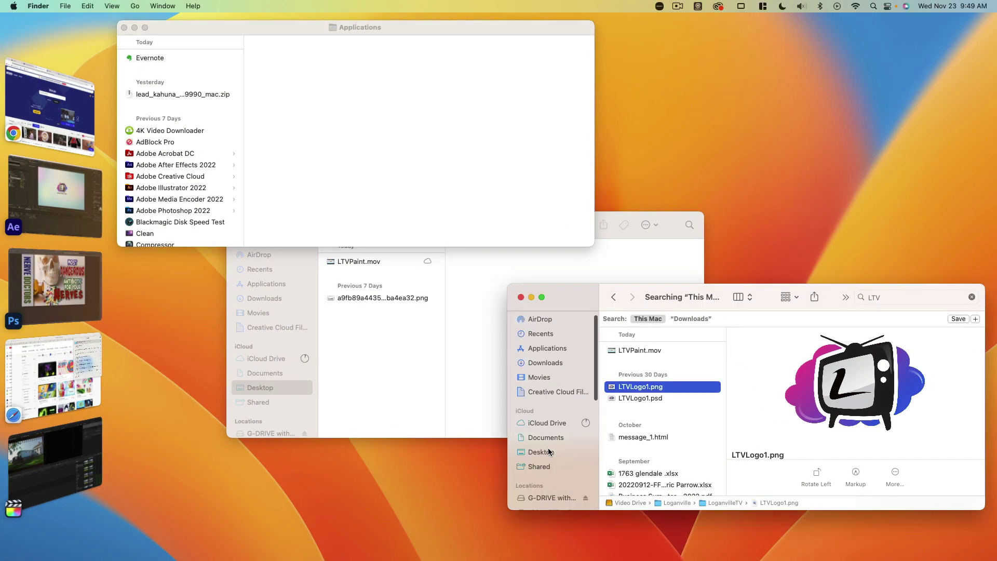
click(642, 336)
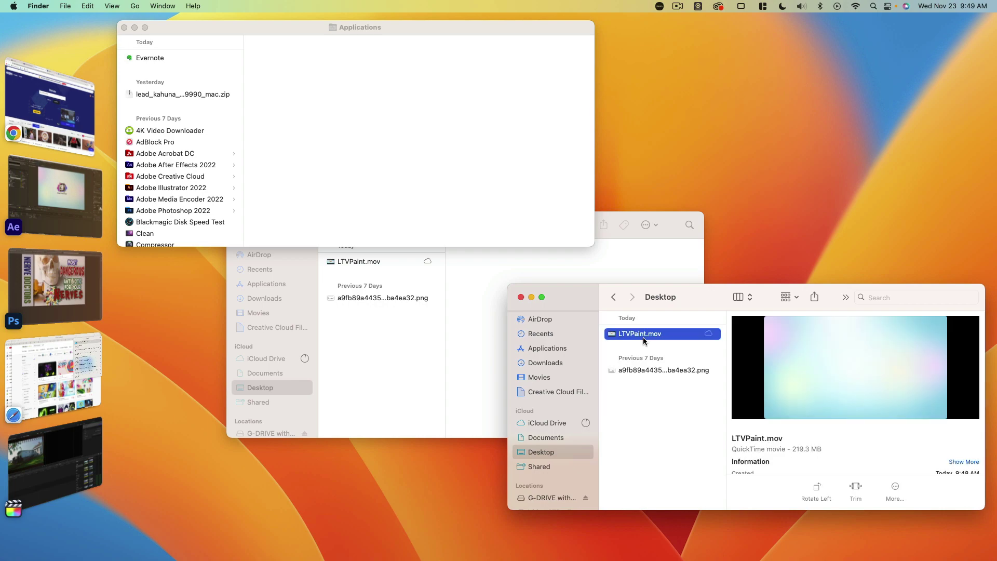
drag(642, 337, 289, 438)
key(super+Tab)
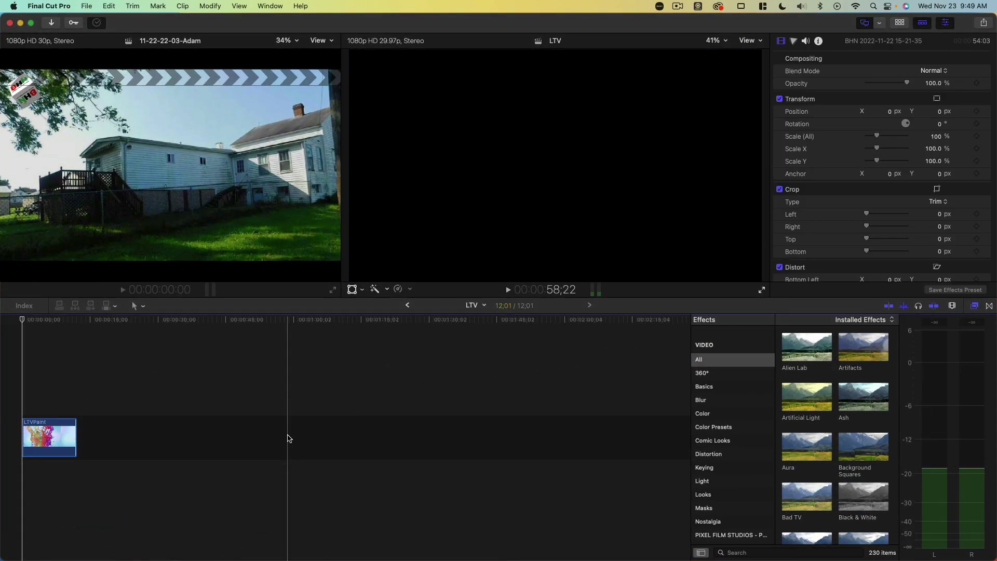
key(shift+z)
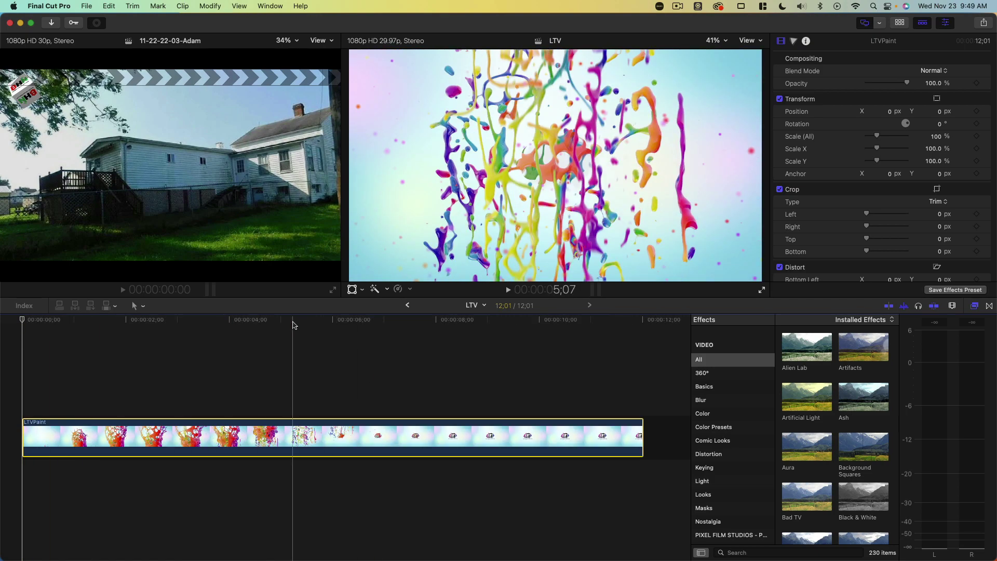
key(super+Tab)
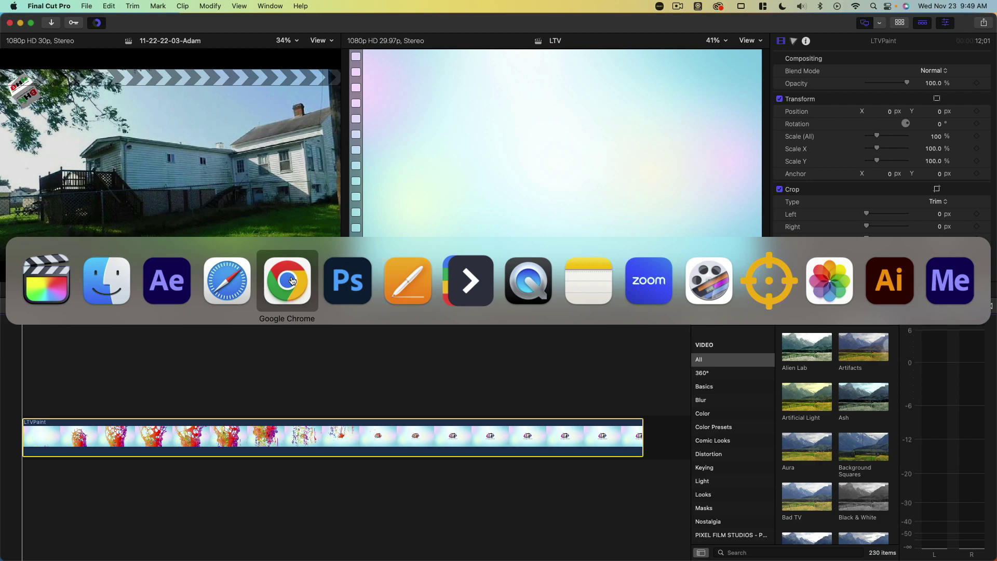
In Safari, search Envato Elements' Music category for 'logo'
click(227, 293)
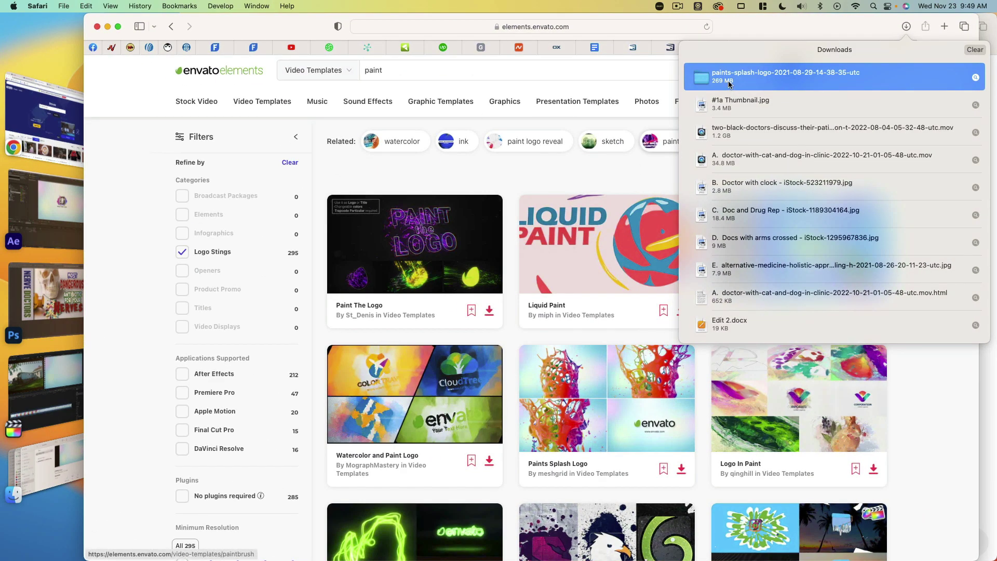
click(590, 96)
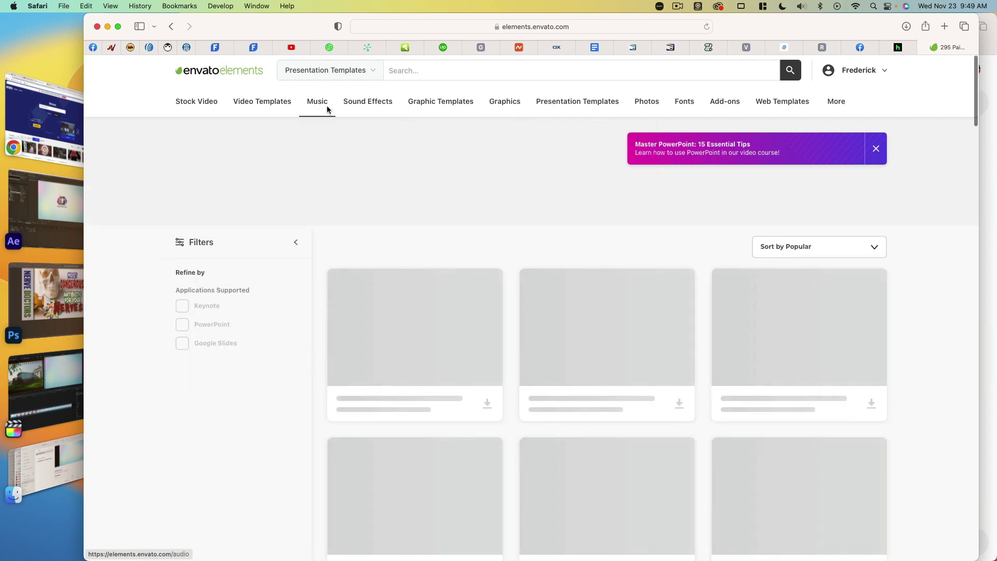
click(365, 73)
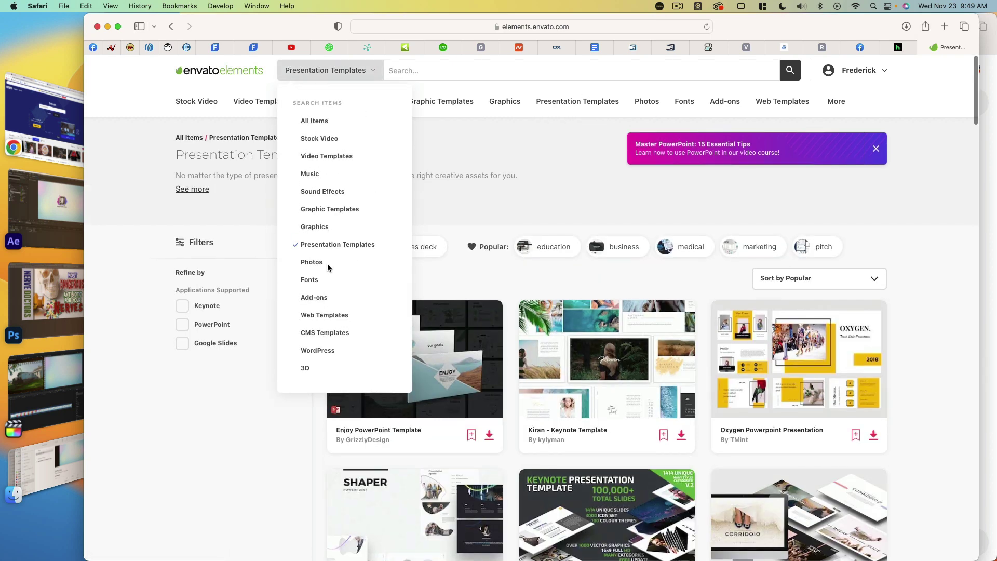
click(313, 175)
click(384, 70)
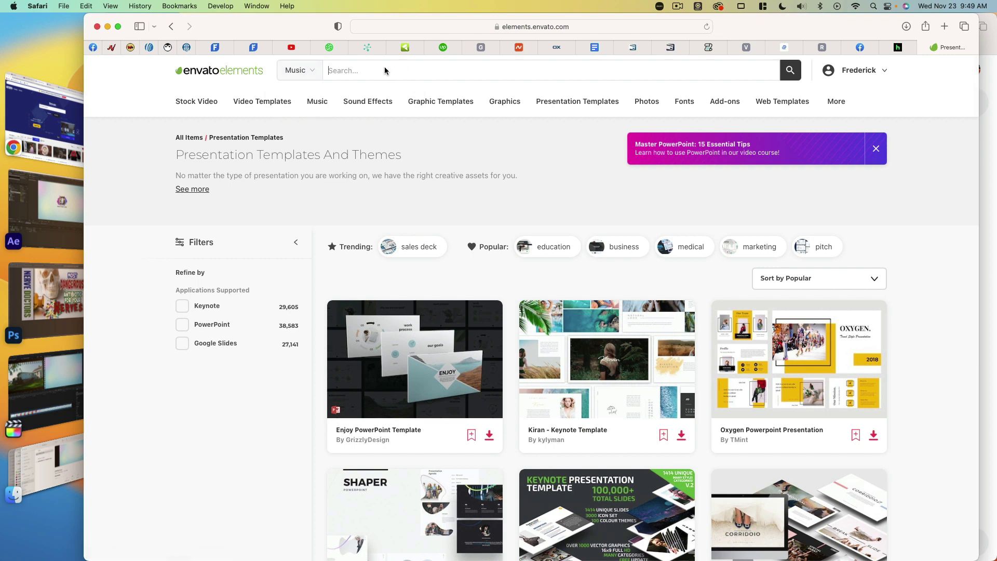
text(logo)
key(Return)
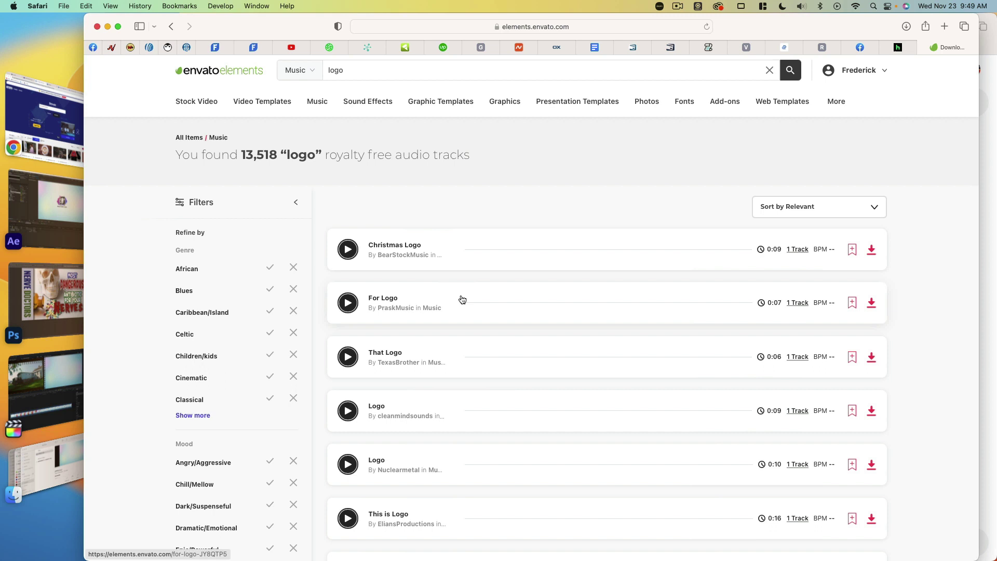
Preview the Christmas Logo, For Logo and That Logo tracks
click(345, 249)
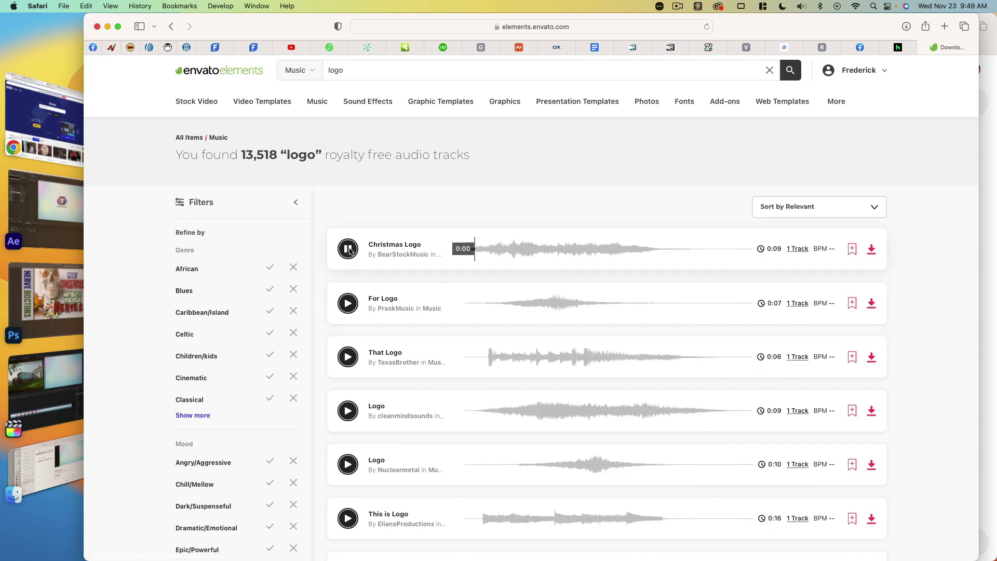
click(348, 304)
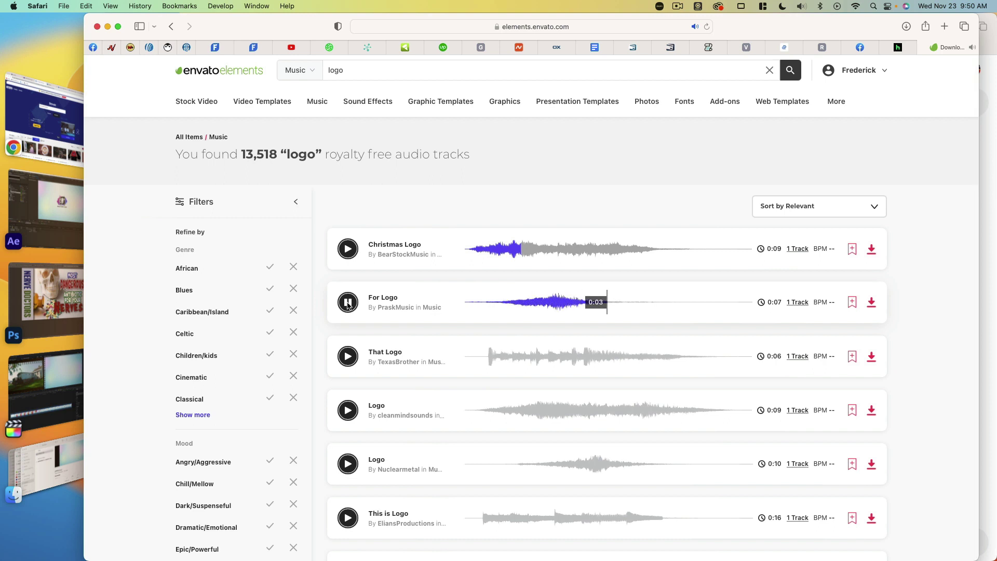
click(348, 355)
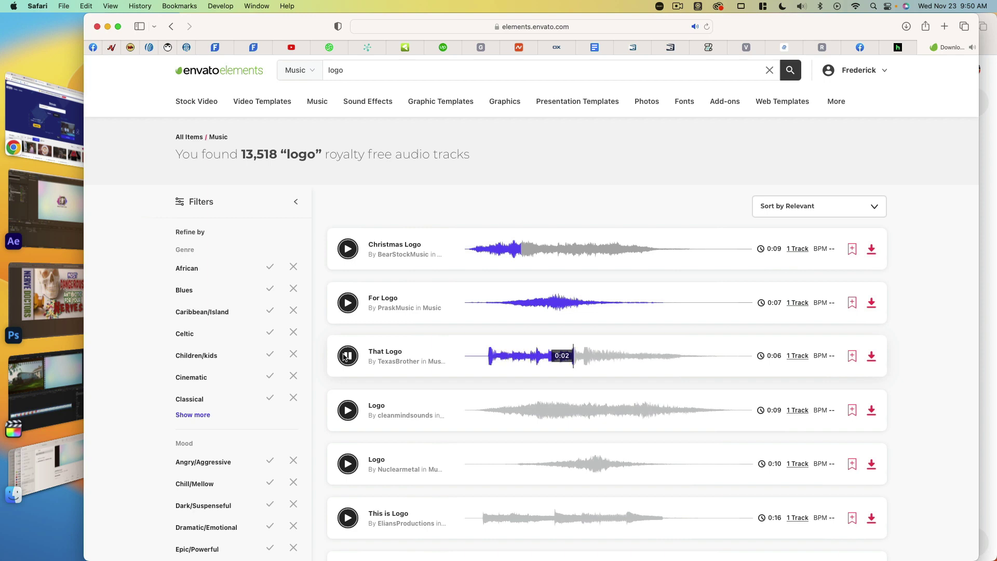
click(347, 355)
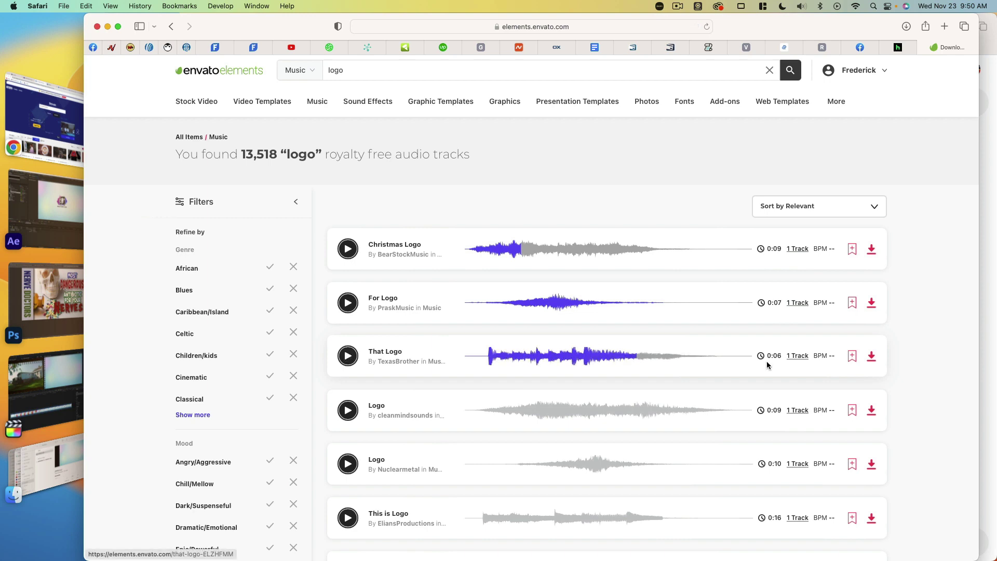
Download That Logo from Envato Elements, adding it to the LNE project
click(872, 357)
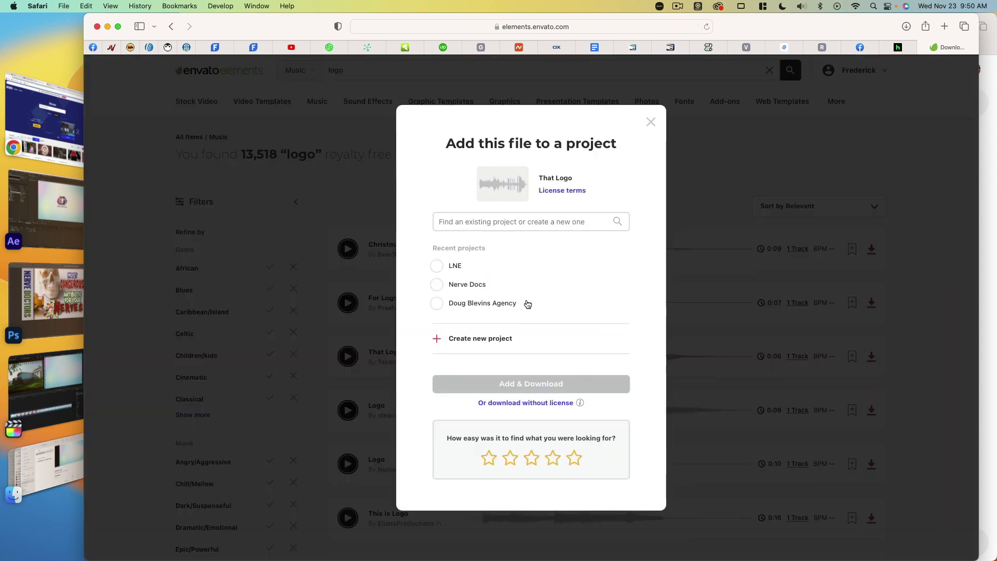
click(456, 267)
click(526, 379)
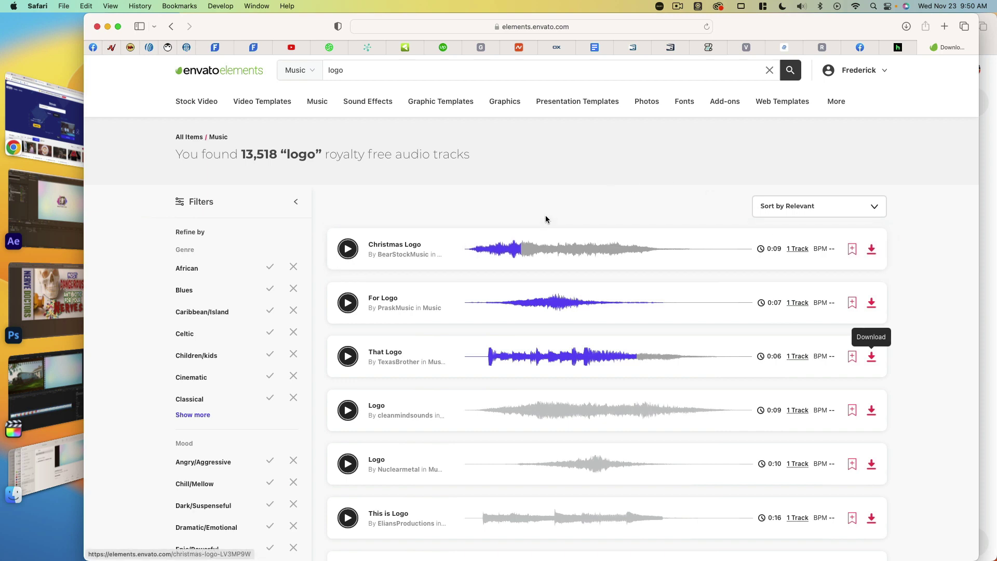
Drag That Logo.wav from the downloaded that-logo folder into the LTV timeline
click(905, 26)
double_click(744, 79)
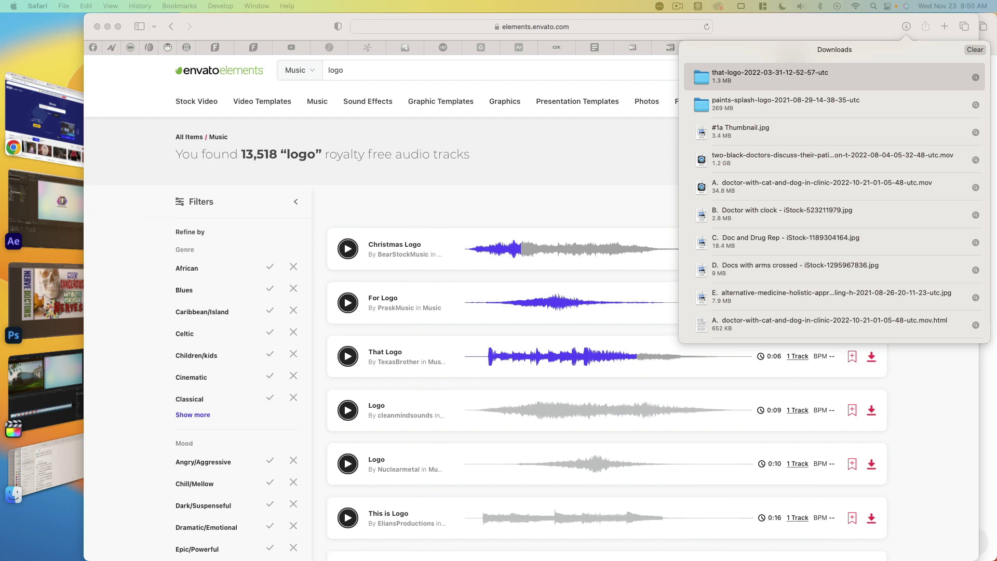
drag(989, 468, 249, 471)
key(super+Tab)
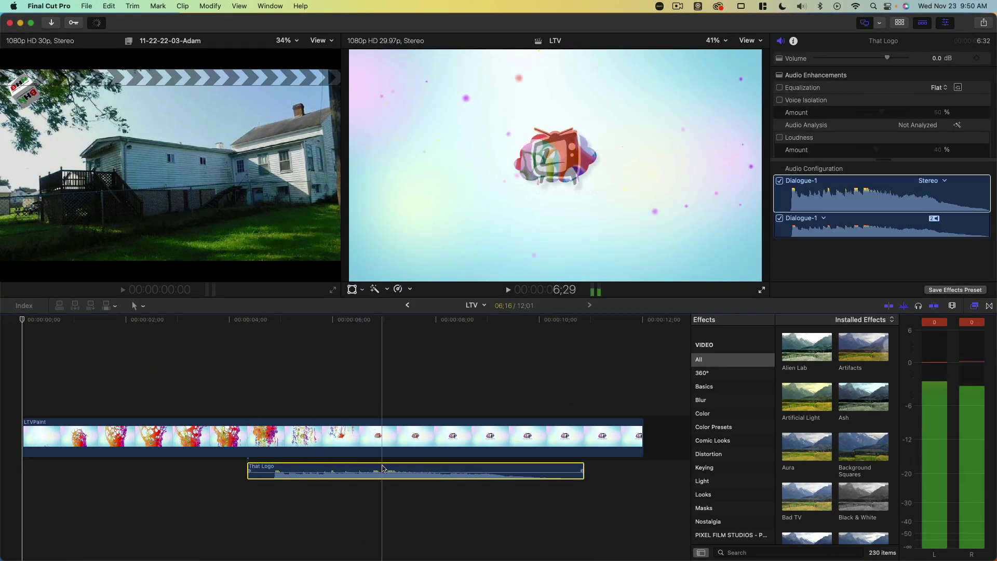
Shift That Logo to start about a second into LTVPaint, then play it back
drag(383, 469, 198, 469)
key(space)
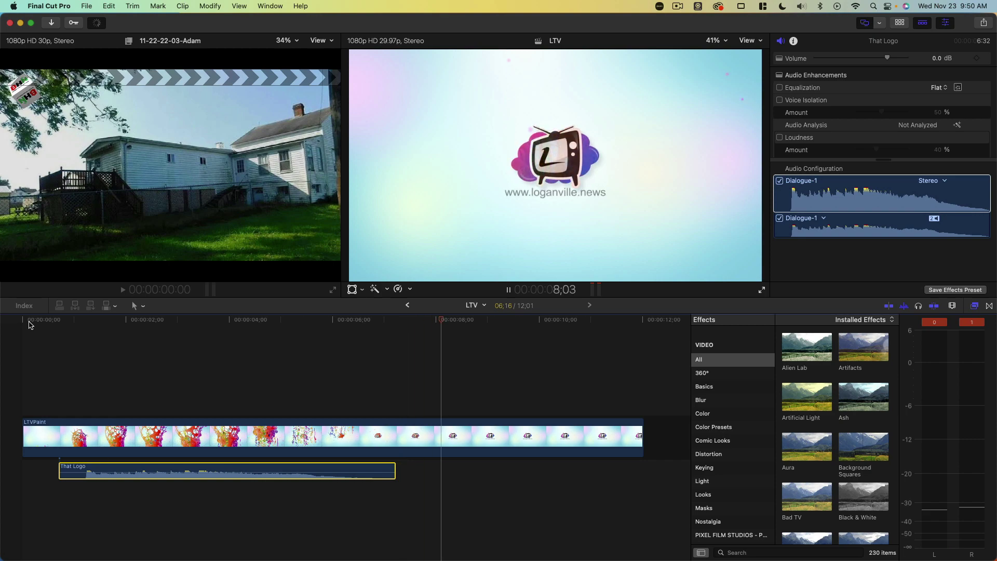
key(space)
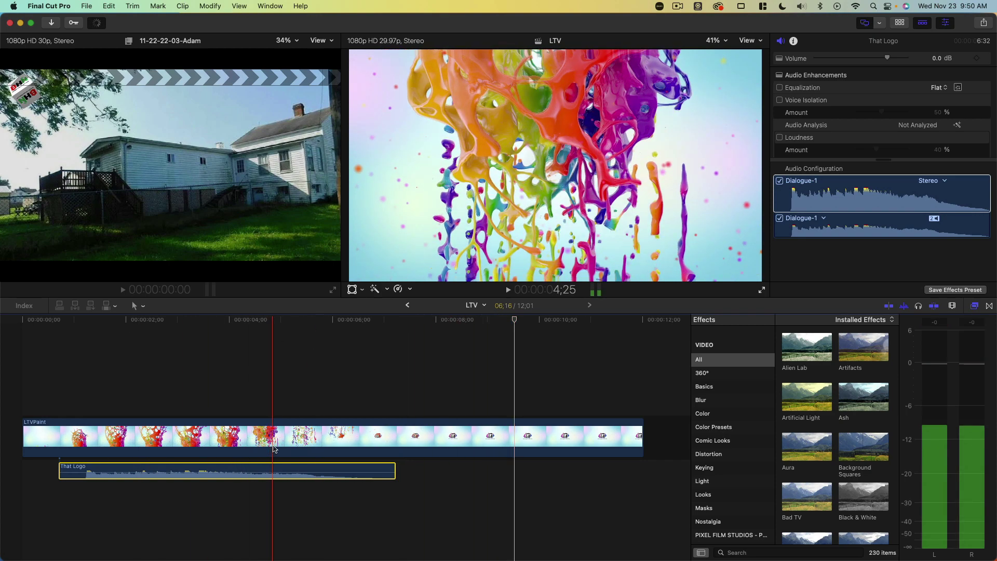
Retime the LTVPaint clip to Fast 147%, shortening the intro to 8:06
click(274, 449)
scroll(637, 407, right, 2)
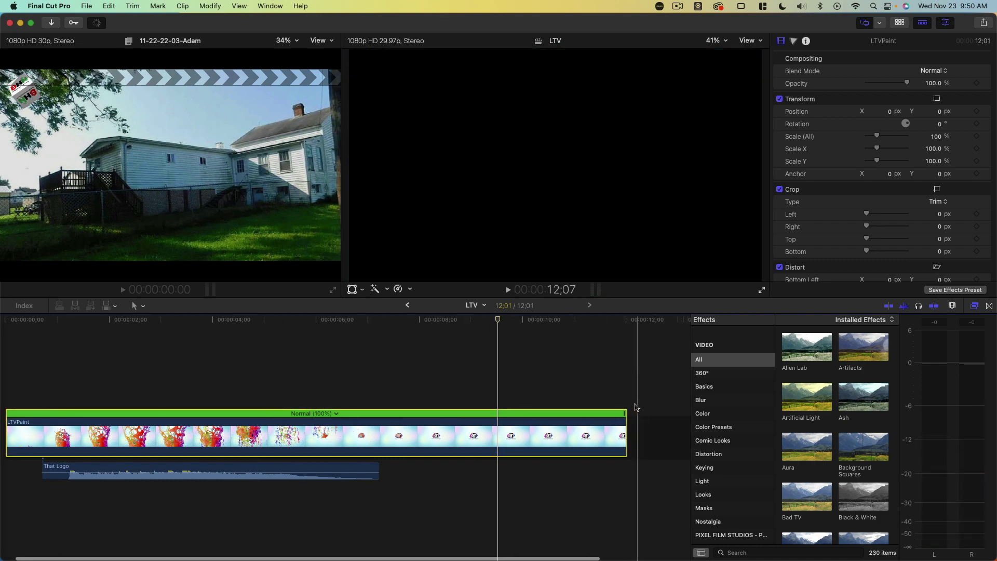
drag(625, 413, 428, 428)
Nudge That Logo slightly earlier and play the intro from the start
scroll(457, 442, left, 2)
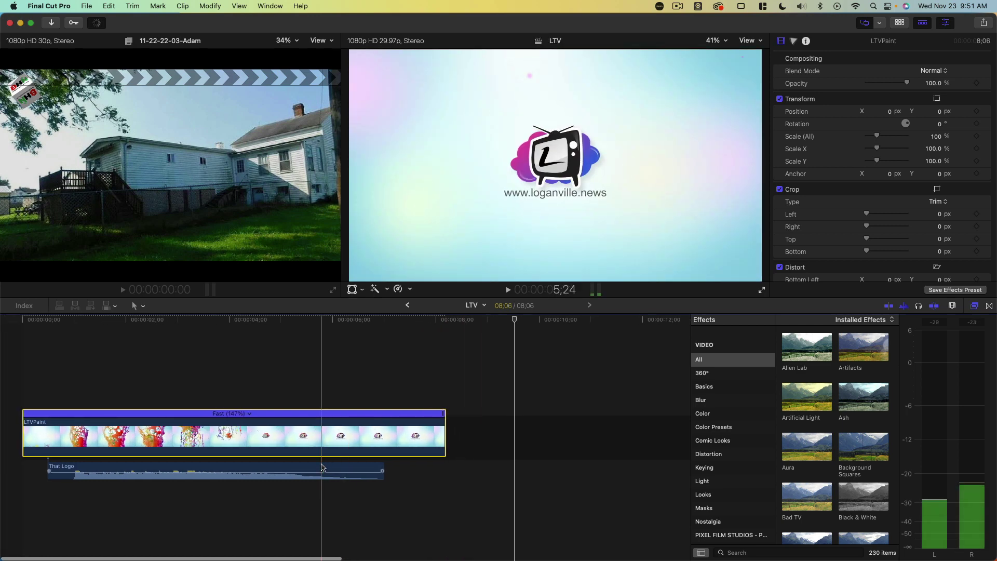
drag(322, 468, 309, 467)
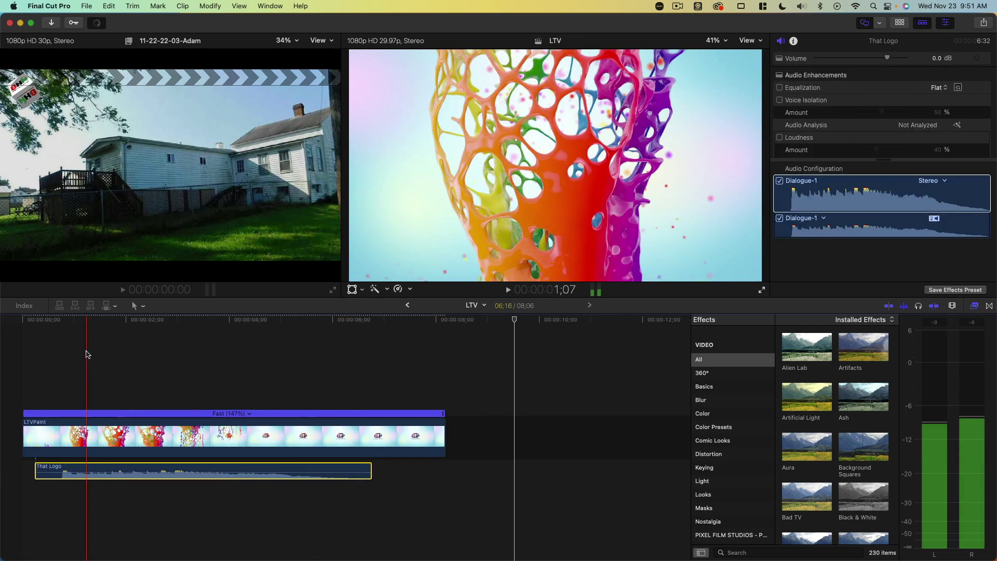
click(2, 326)
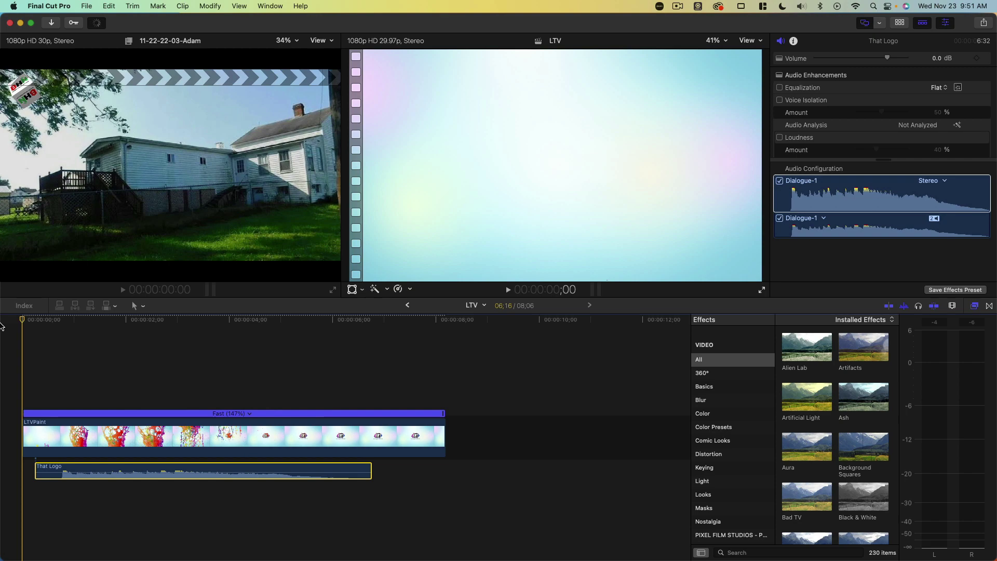
key(space)
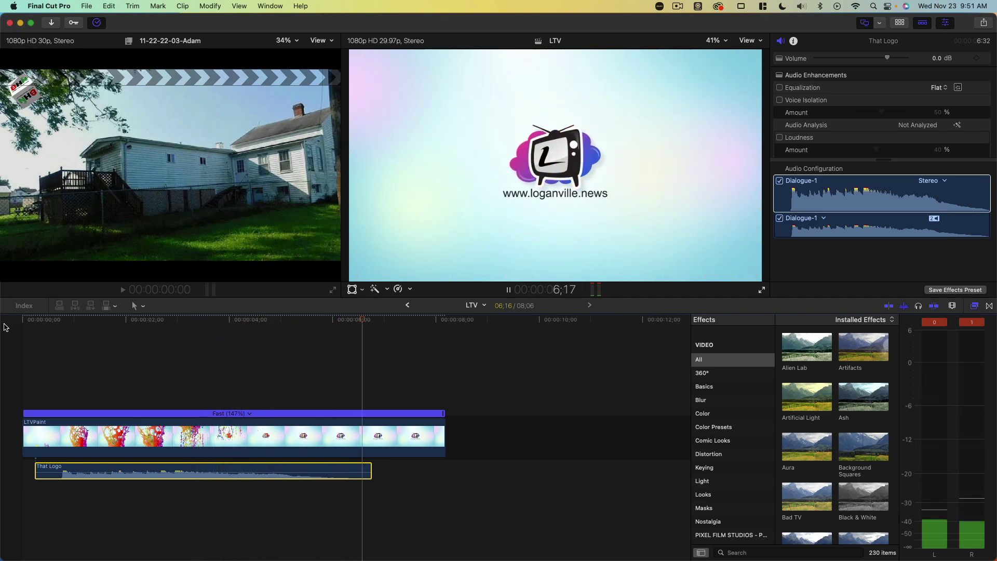
key(space)
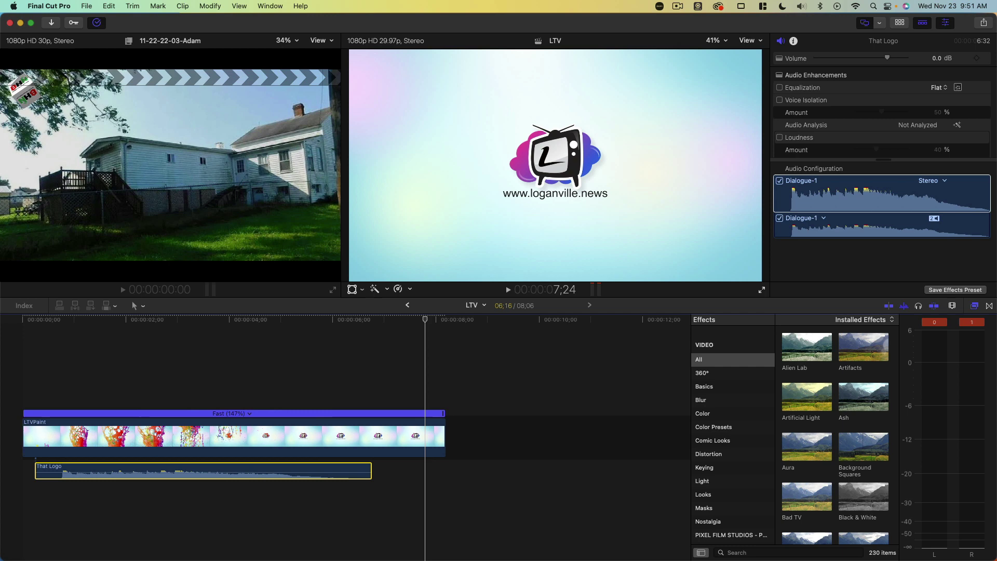
Share the LTV project as an HEVC MPEG-4 file, LTV.mp4, to the Desktop
click(84, 6)
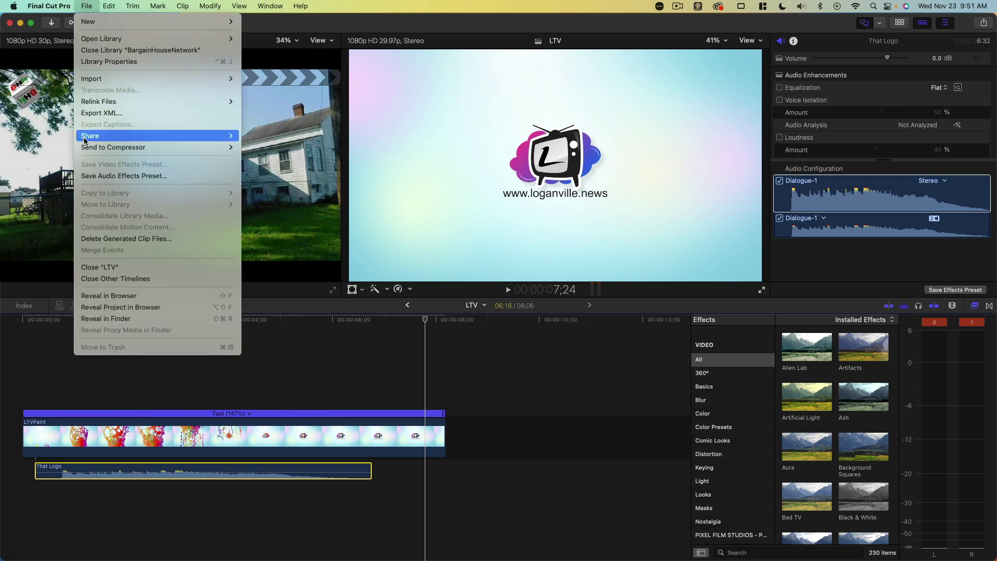
mouse_move(85, 138)
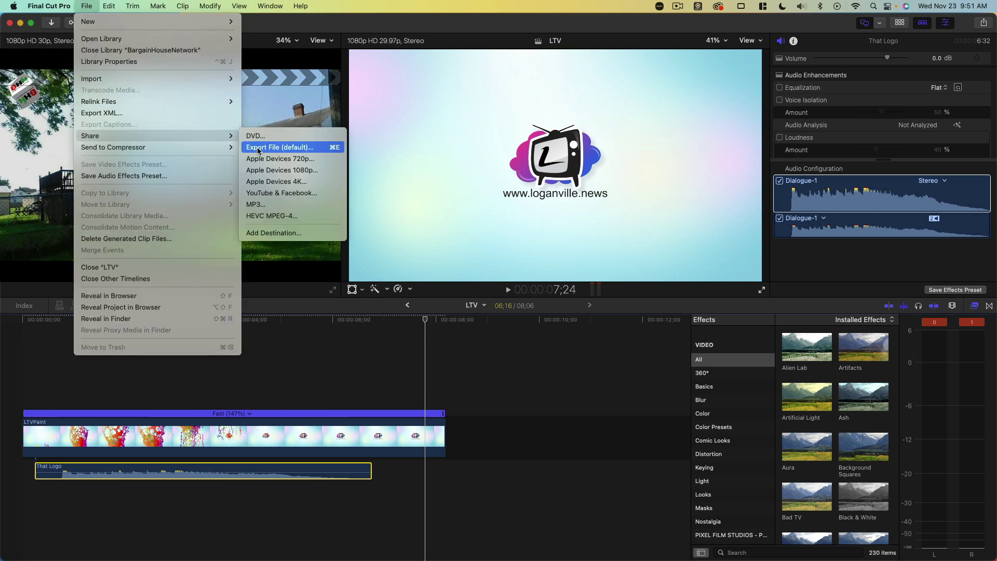
click(271, 215)
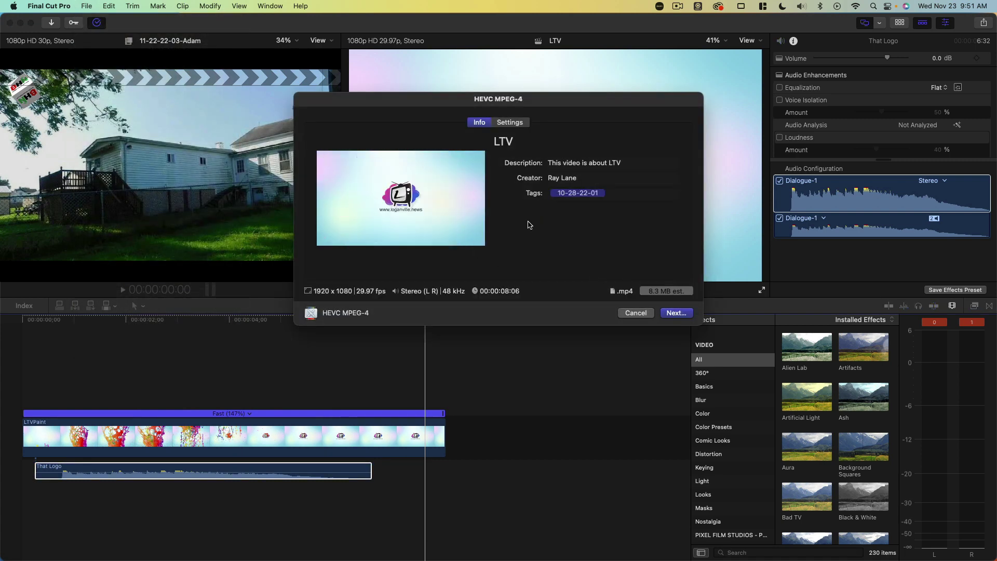
click(675, 313)
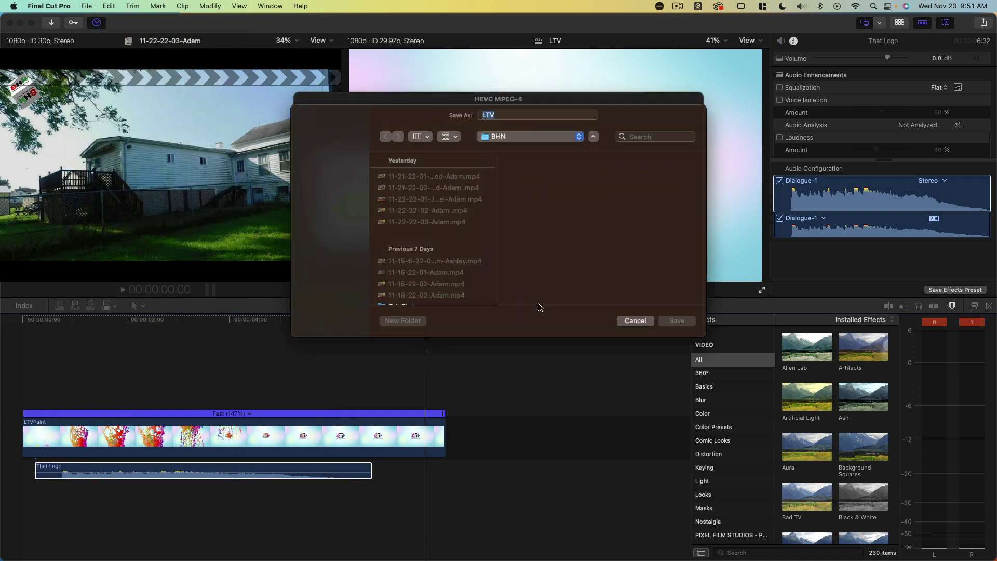
click(323, 237)
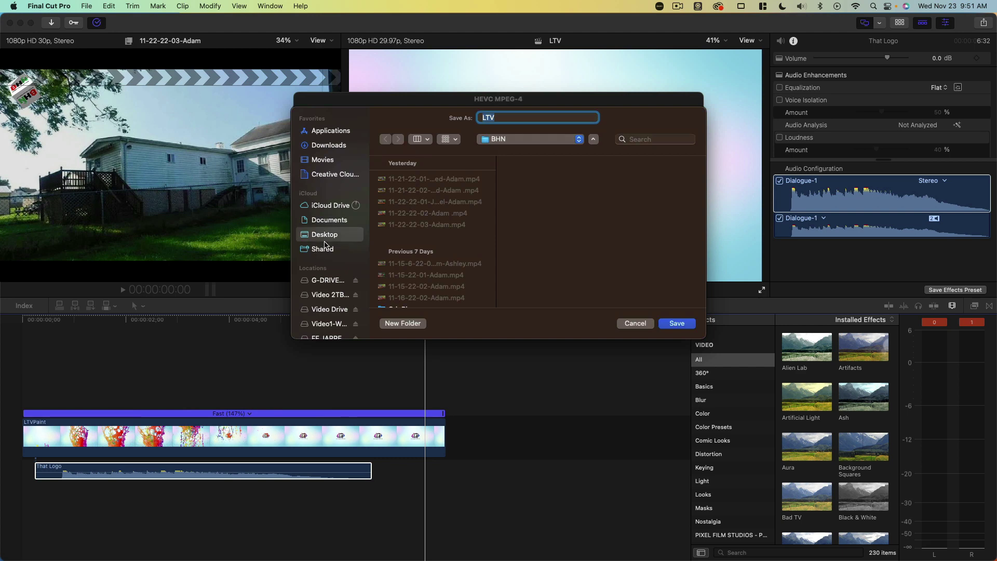
click(677, 324)
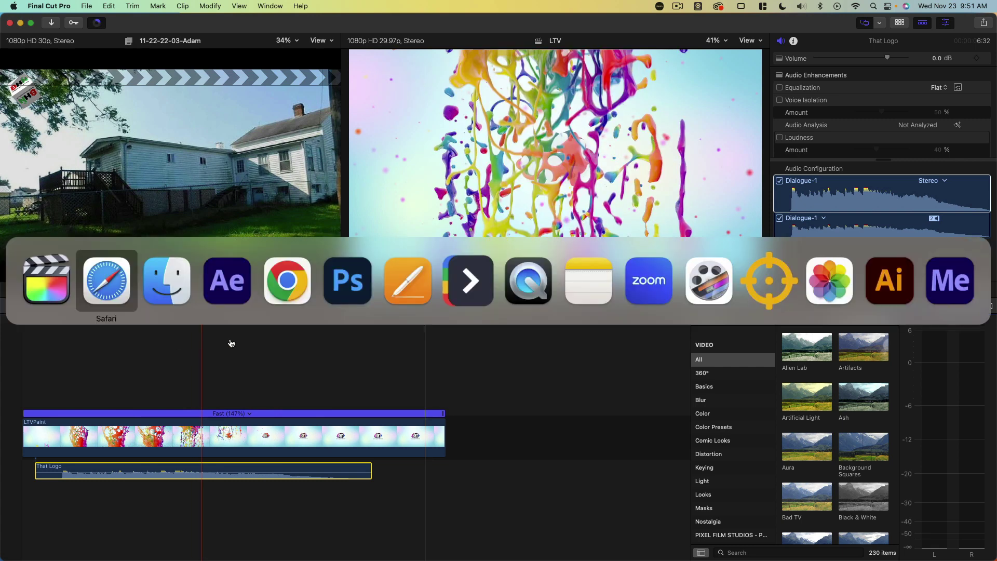
Switch to Finder and move the Desktop window up and to the left
click(186, 280)
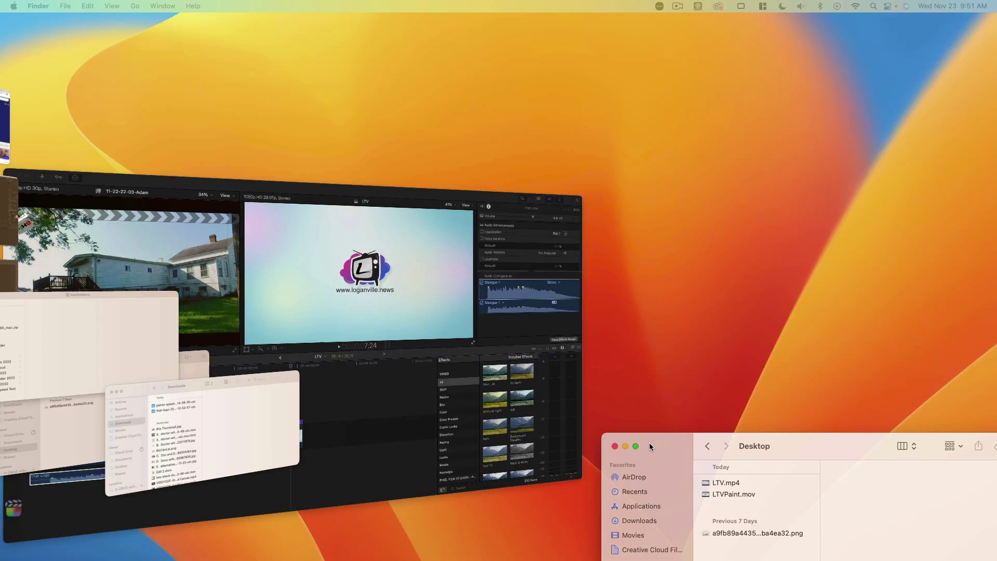
drag(649, 443, 285, 112)
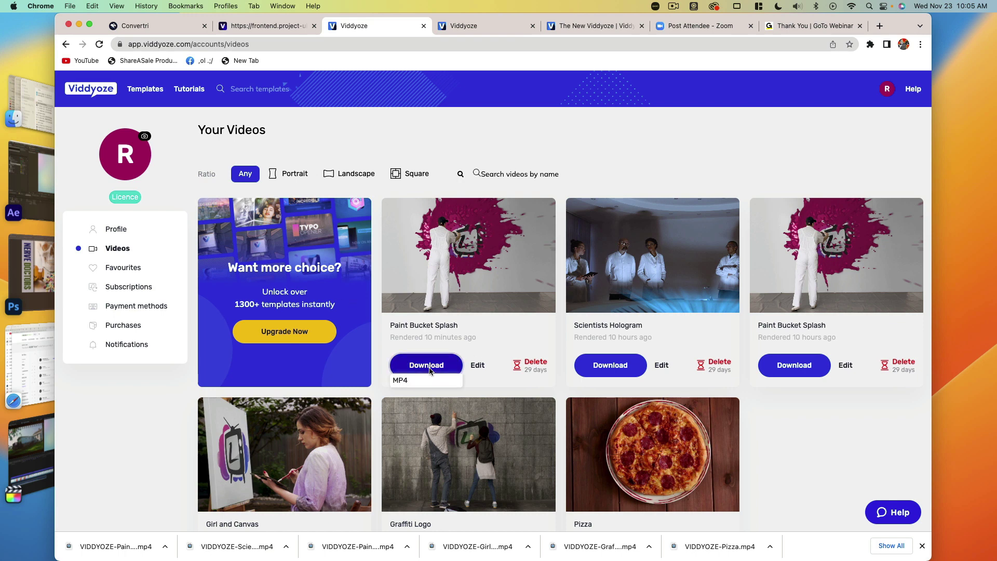
Download the latest Paint Bucket Splash render as MP4 and bring up Finder's Downloads folder
click(411, 373)
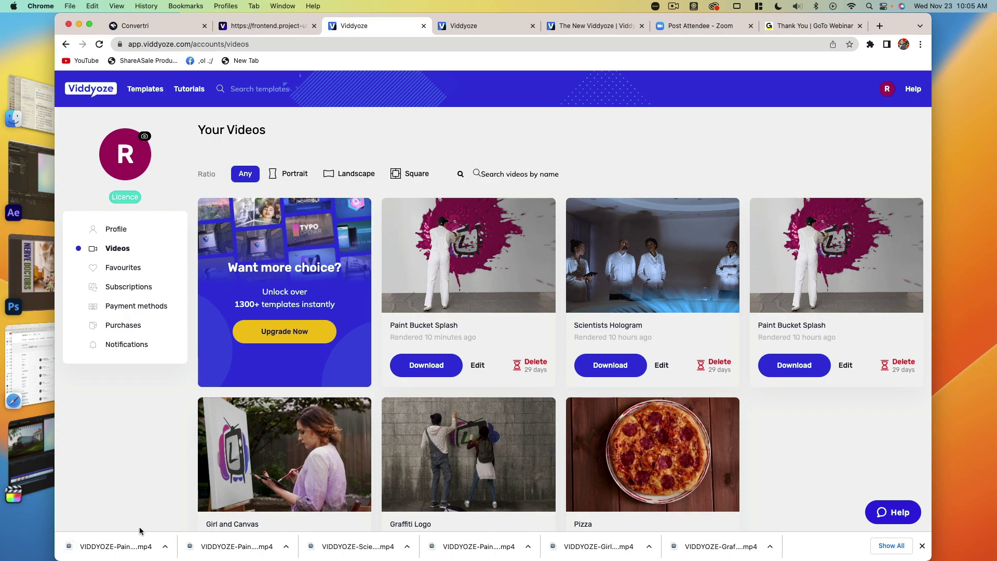
key(super+Tab)
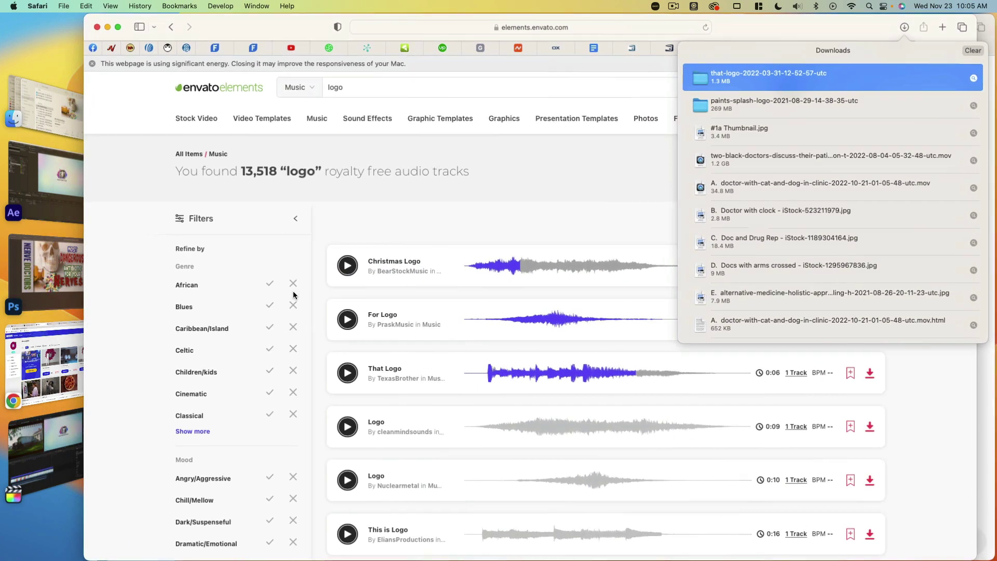
key(super+Tab)
key(super+Tab)
key(super+Tab)
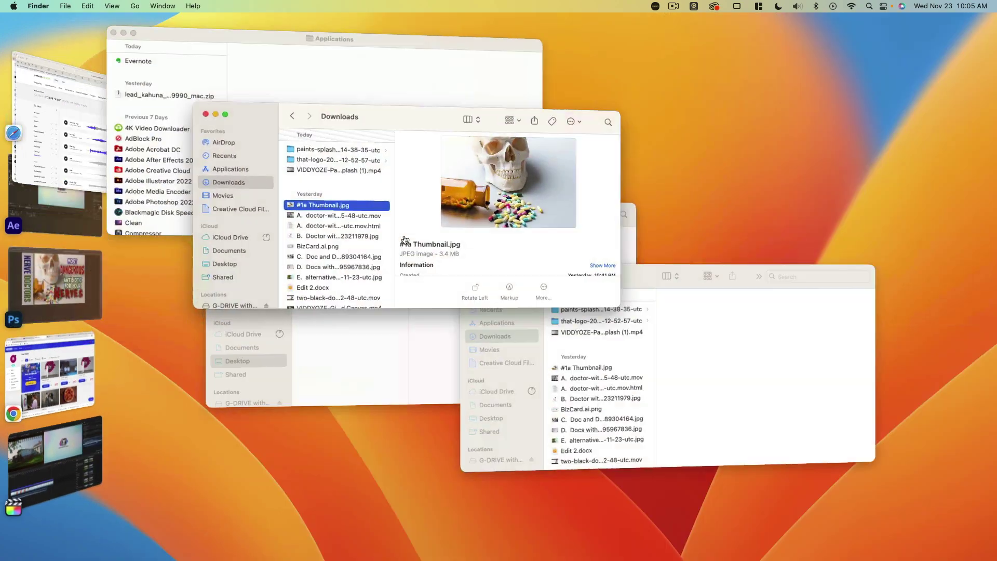
Preview the downloaded VIDDYOZE paint splash MP4 from the Downloads folder
click(347, 176)
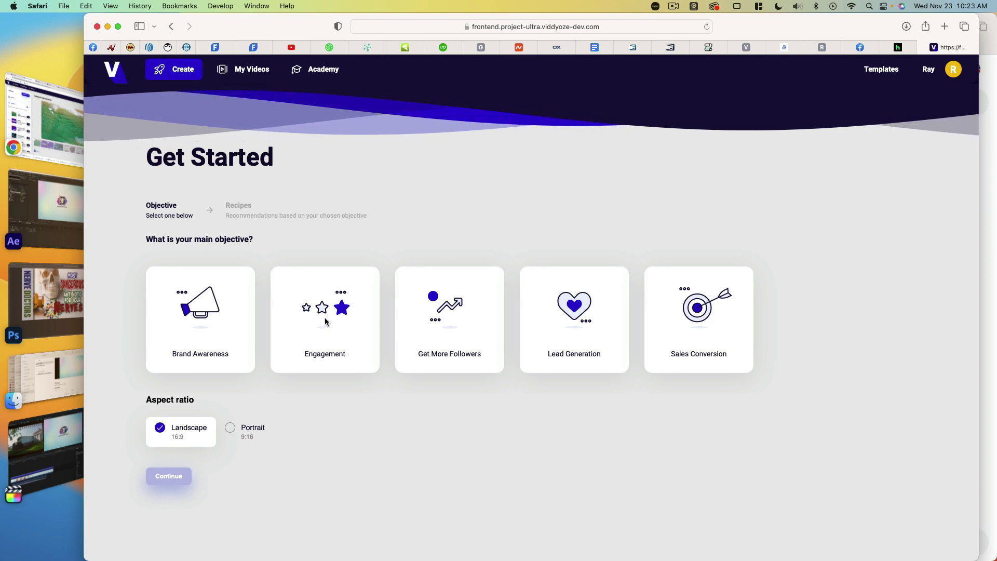
Start a Testimonial Video (Dynamic) recipe for Engagement using the third style design
click(326, 322)
click(182, 475)
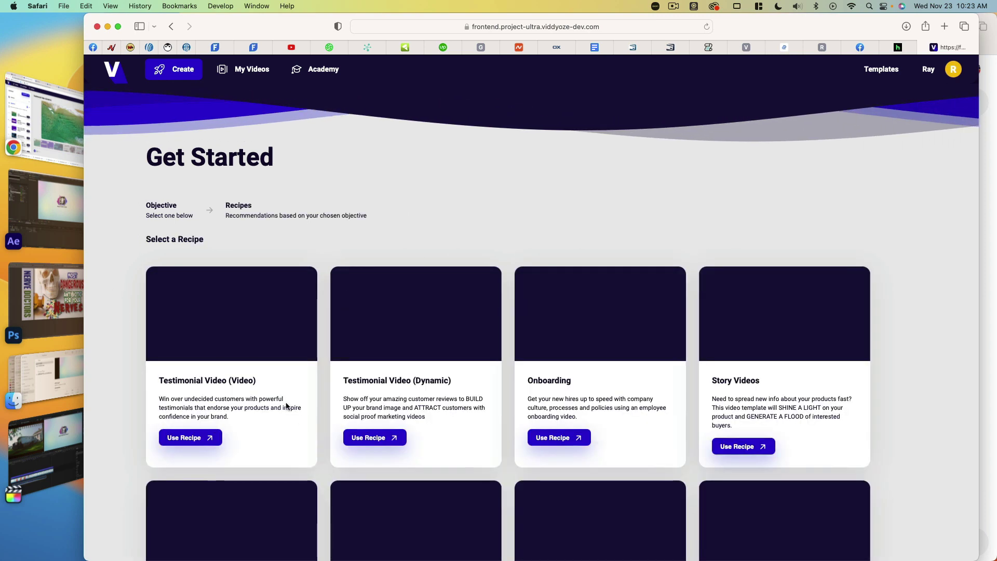
scroll(369, 266, down, 5)
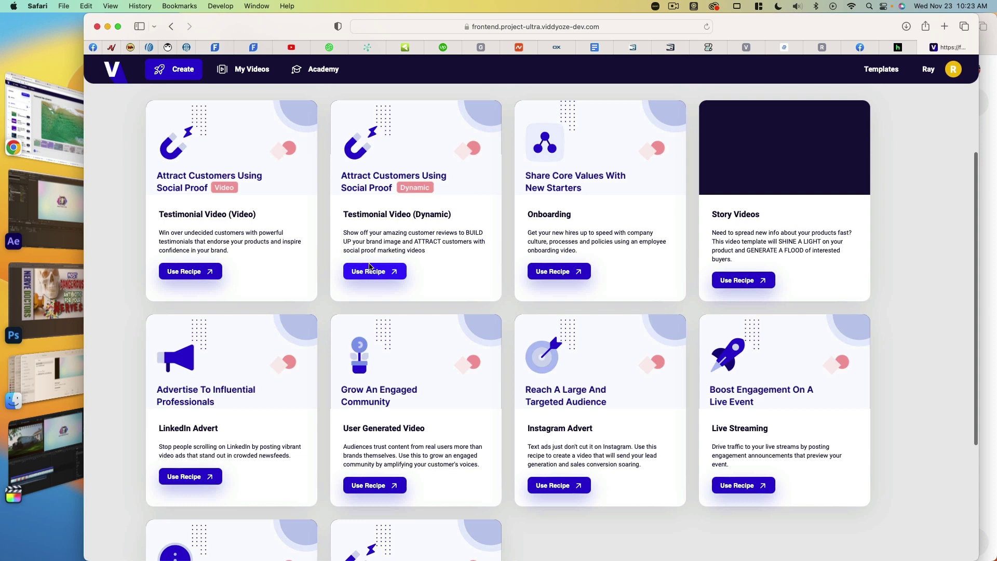
click(369, 271)
scroll(312, 320, down, 3)
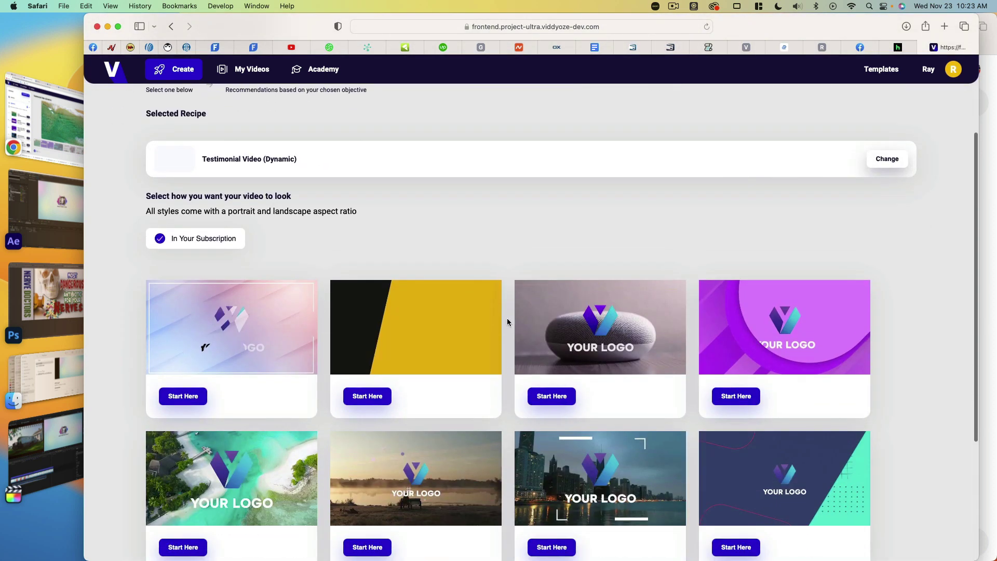
click(552, 396)
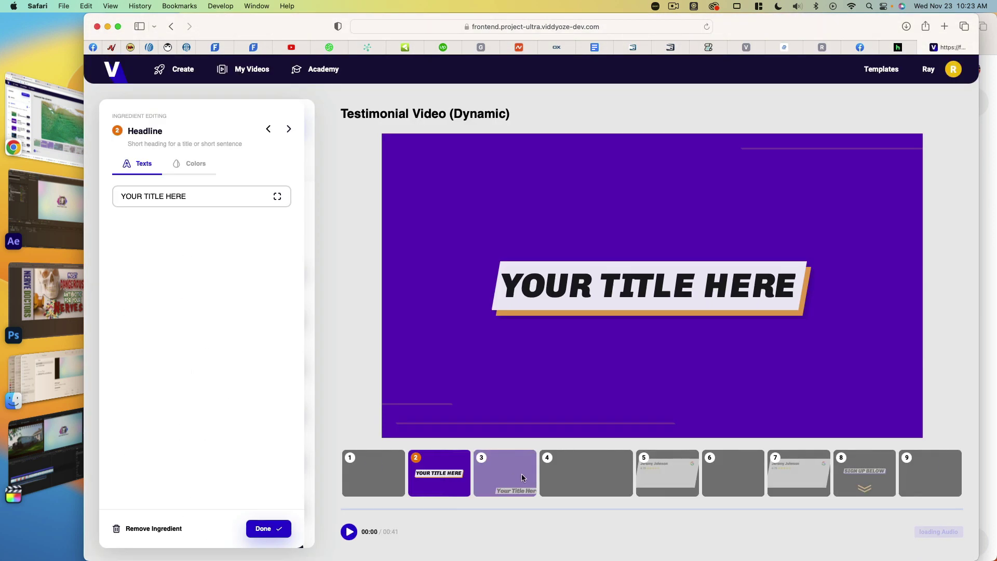
Replace scene 3's placeholder headline with 'Great Service'
click(523, 473)
click(181, 253)
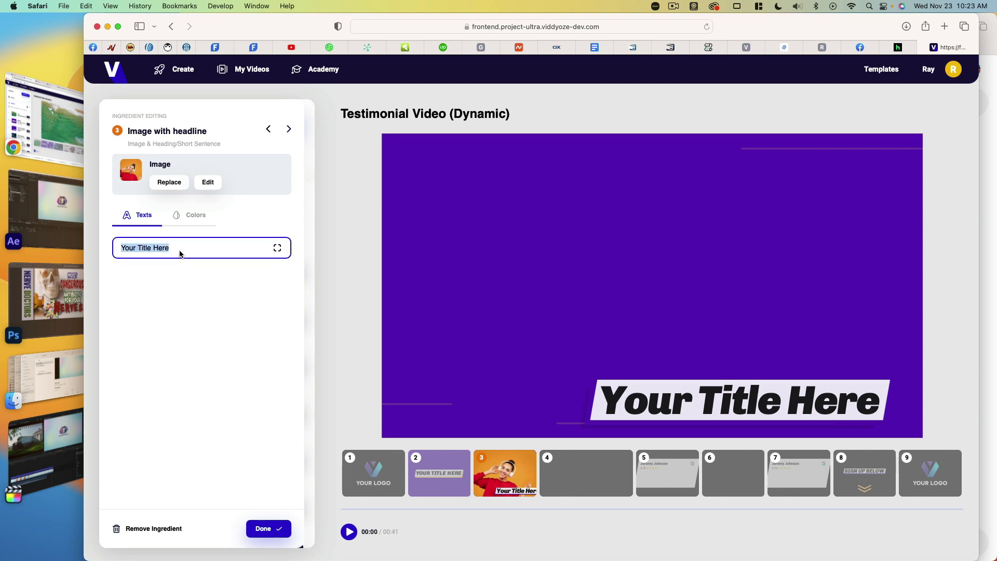
text(Great Service)
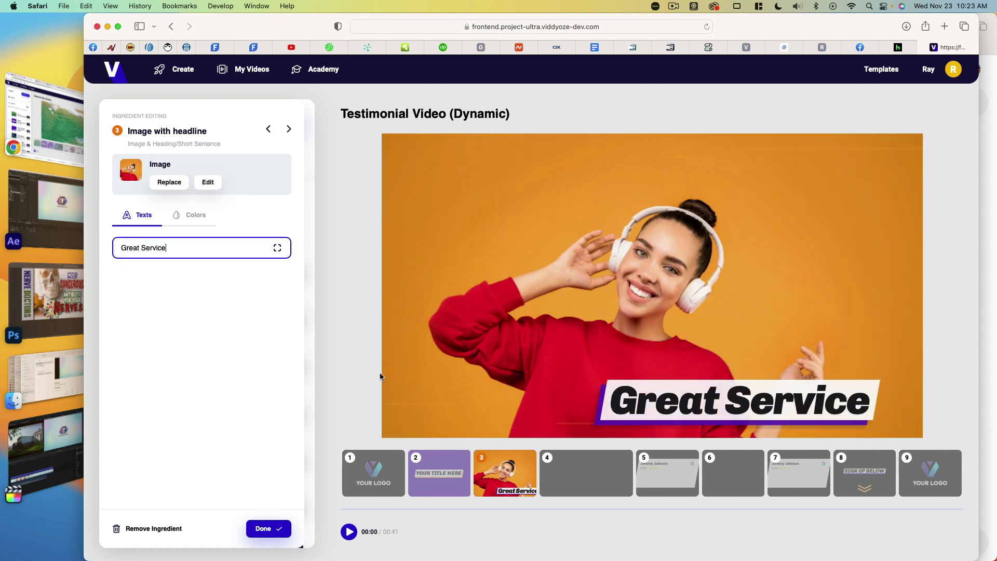
click(412, 473)
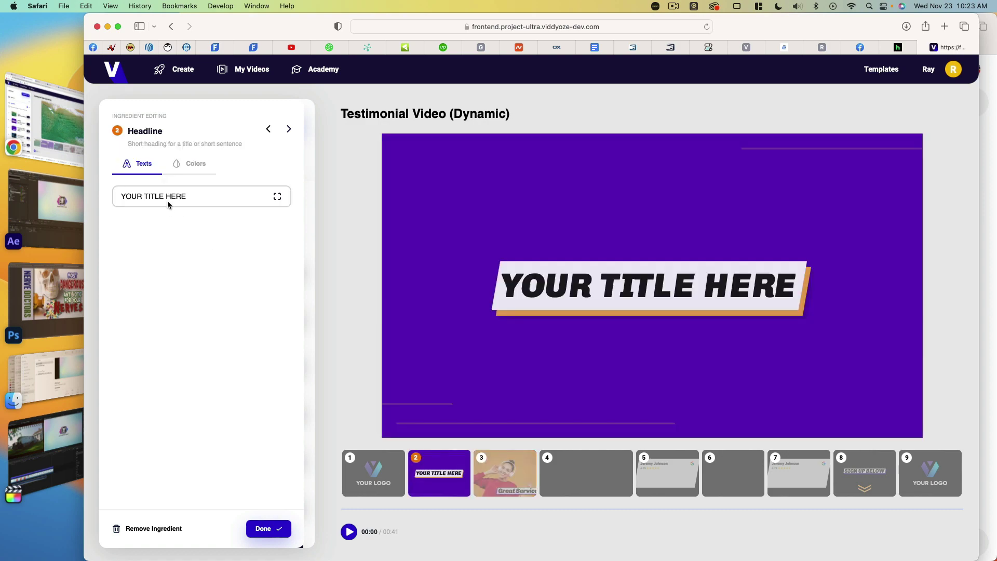